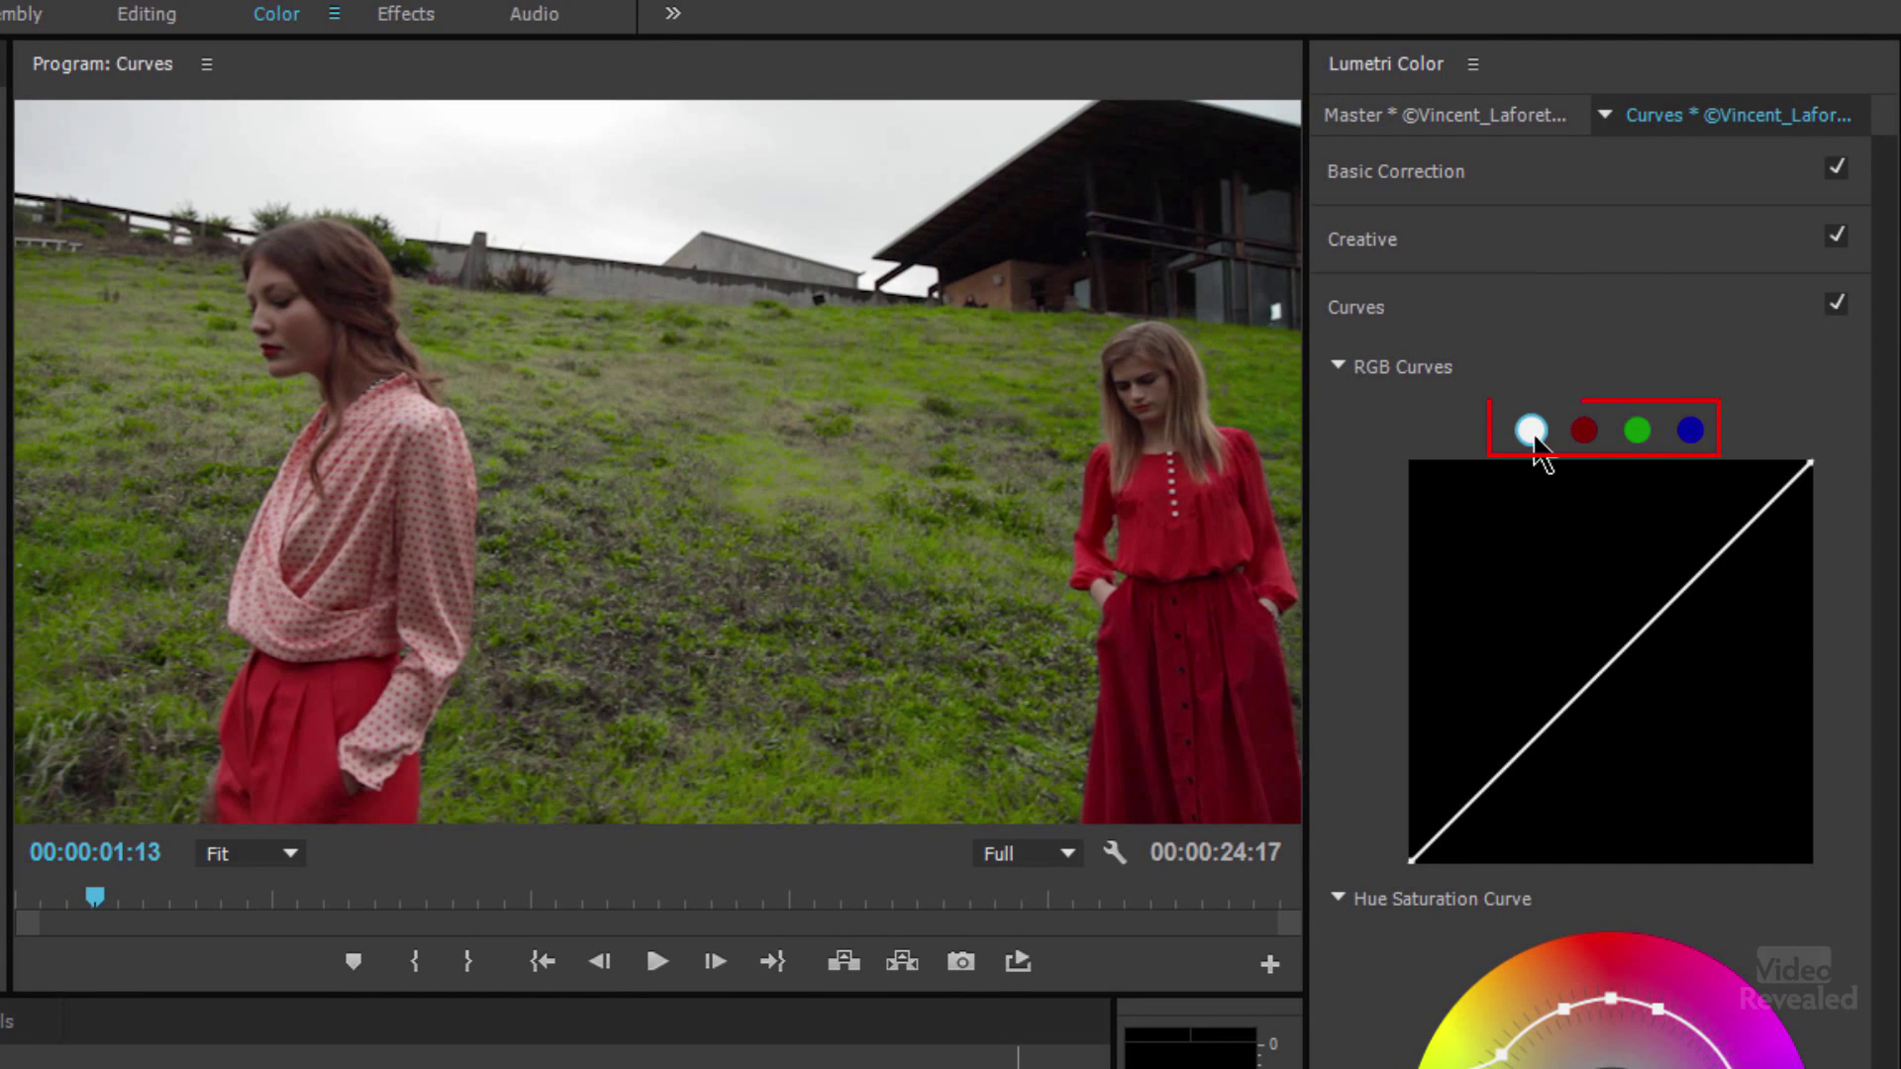
View the master, red, green and blue channels of the RGB curves one after another
{"action": "left_click", "coordinate": [1532, 440]}
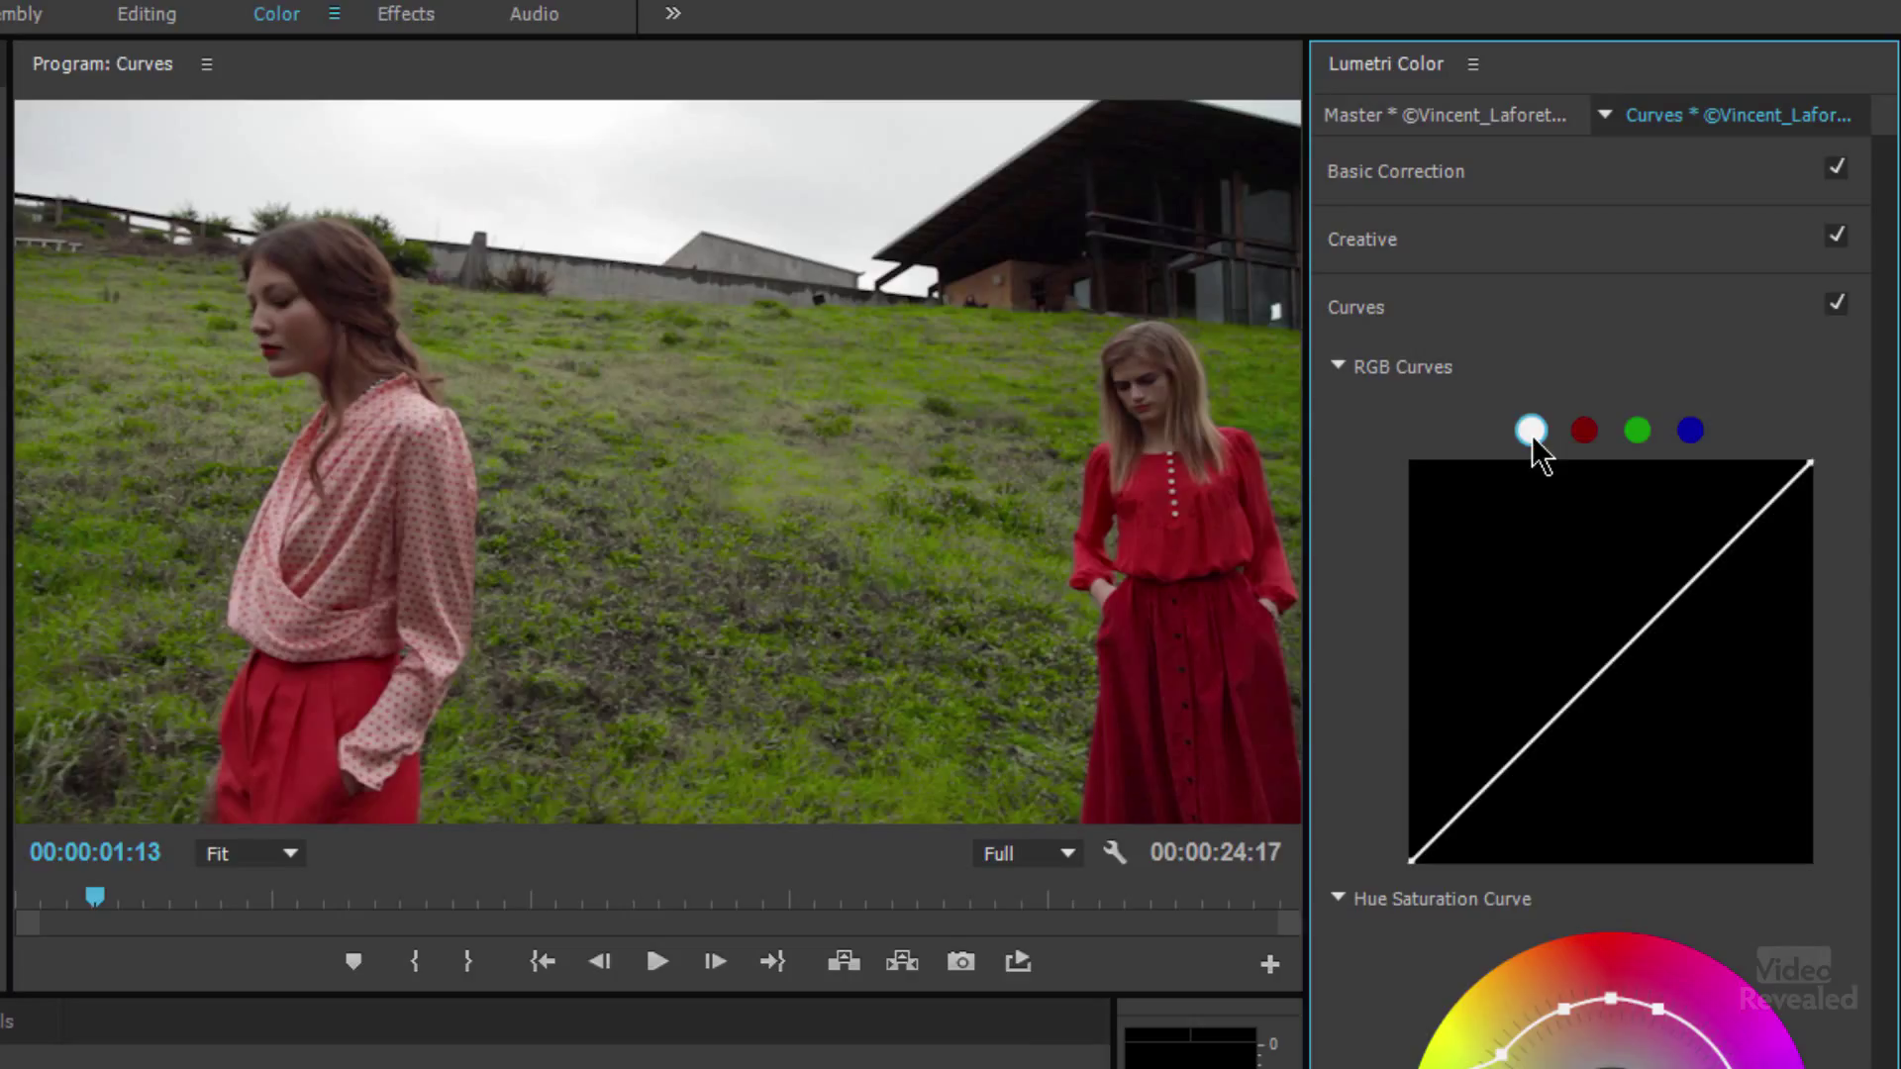
{"action": "left_click", "coordinate": [1582, 433]}
{"action": "left_click", "coordinate": [1646, 438]}
{"action": "left_click", "coordinate": [1693, 433]}
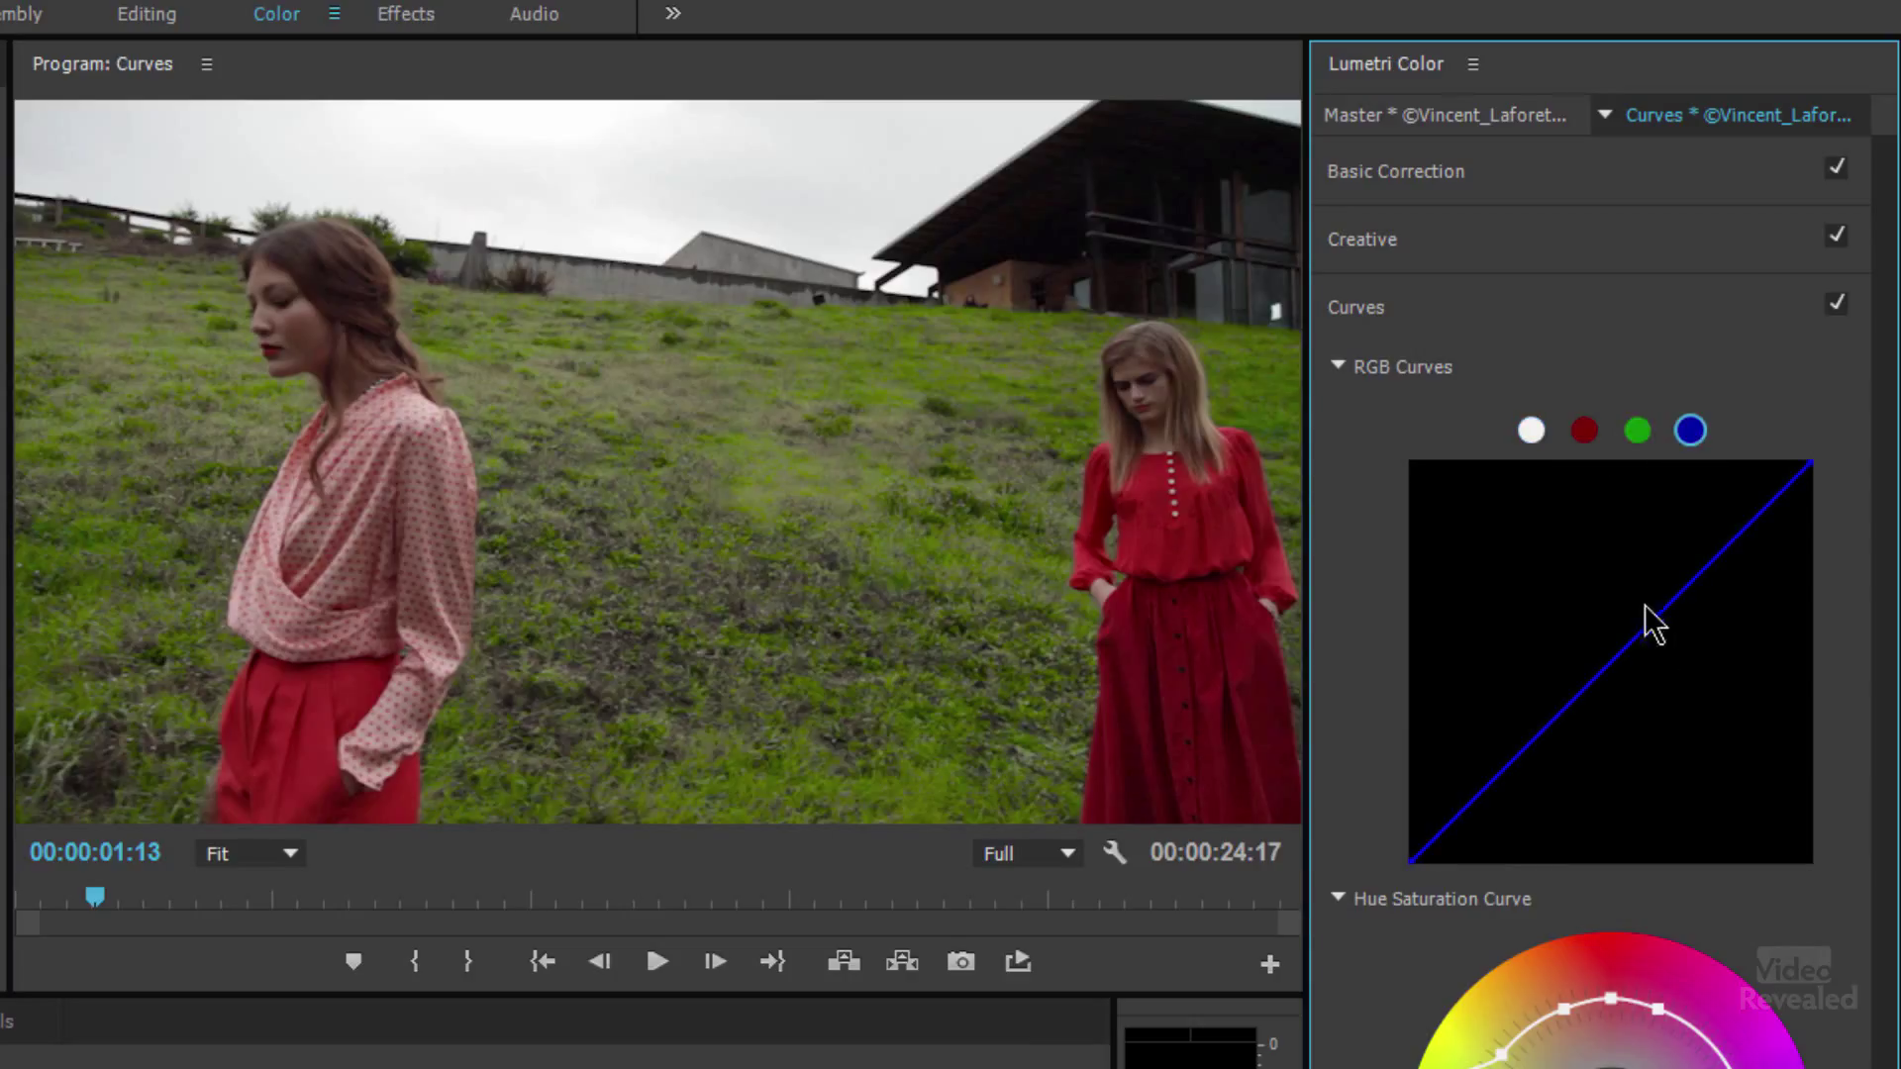
Bow the green curve upward in the midtones, then delete its added points to straighten it again
{"action": "left_click", "coordinate": [1638, 435]}
{"action": "mouse_move", "coordinate": [1590, 696]}
{"action": "left_mouse_down"}
{"action": "mouse_move", "coordinate": [1630, 776]}
{"action": "mouse_move", "coordinate": [1541, 678]}
{"action": "mouse_move", "coordinate": [1555, 696]}
{"action": "left_mouse_up"}
{"action": "left_click", "coordinate": [1531, 432]}
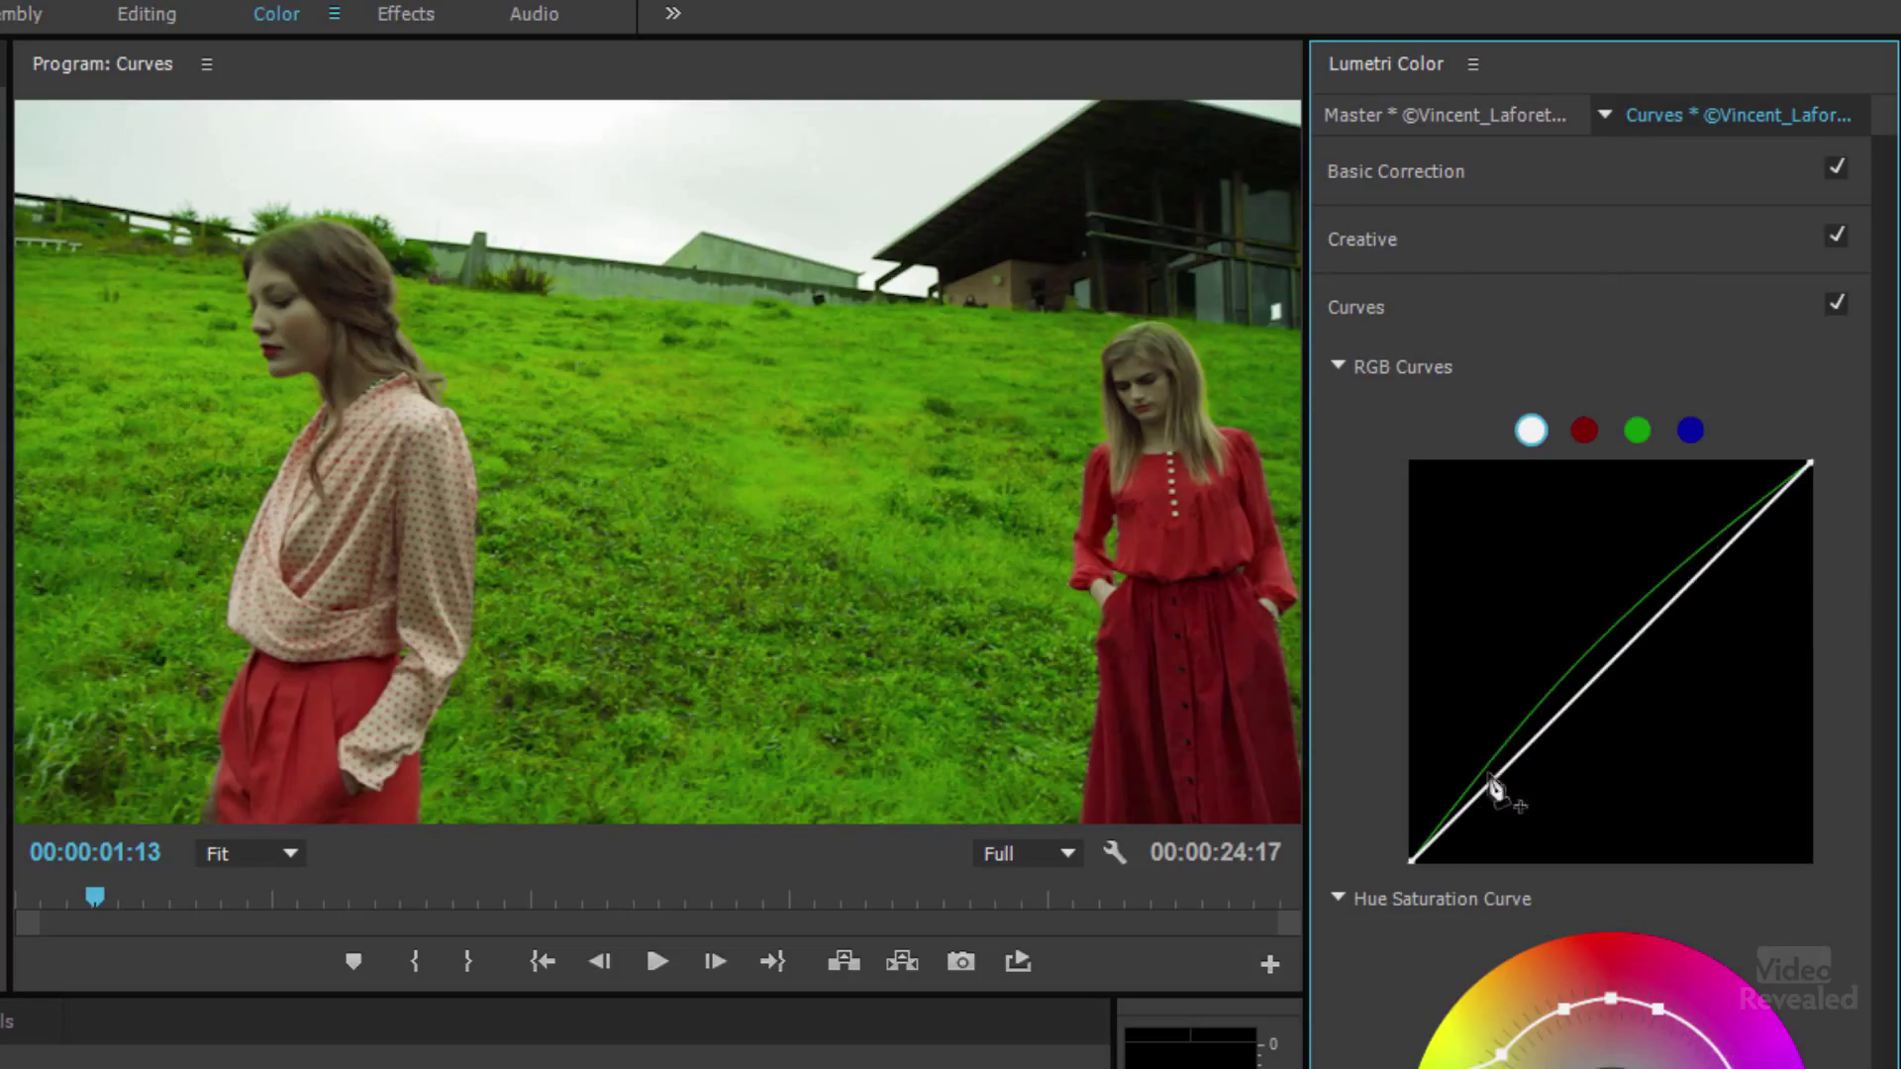
{"action": "left_click", "coordinate": [1584, 433]}
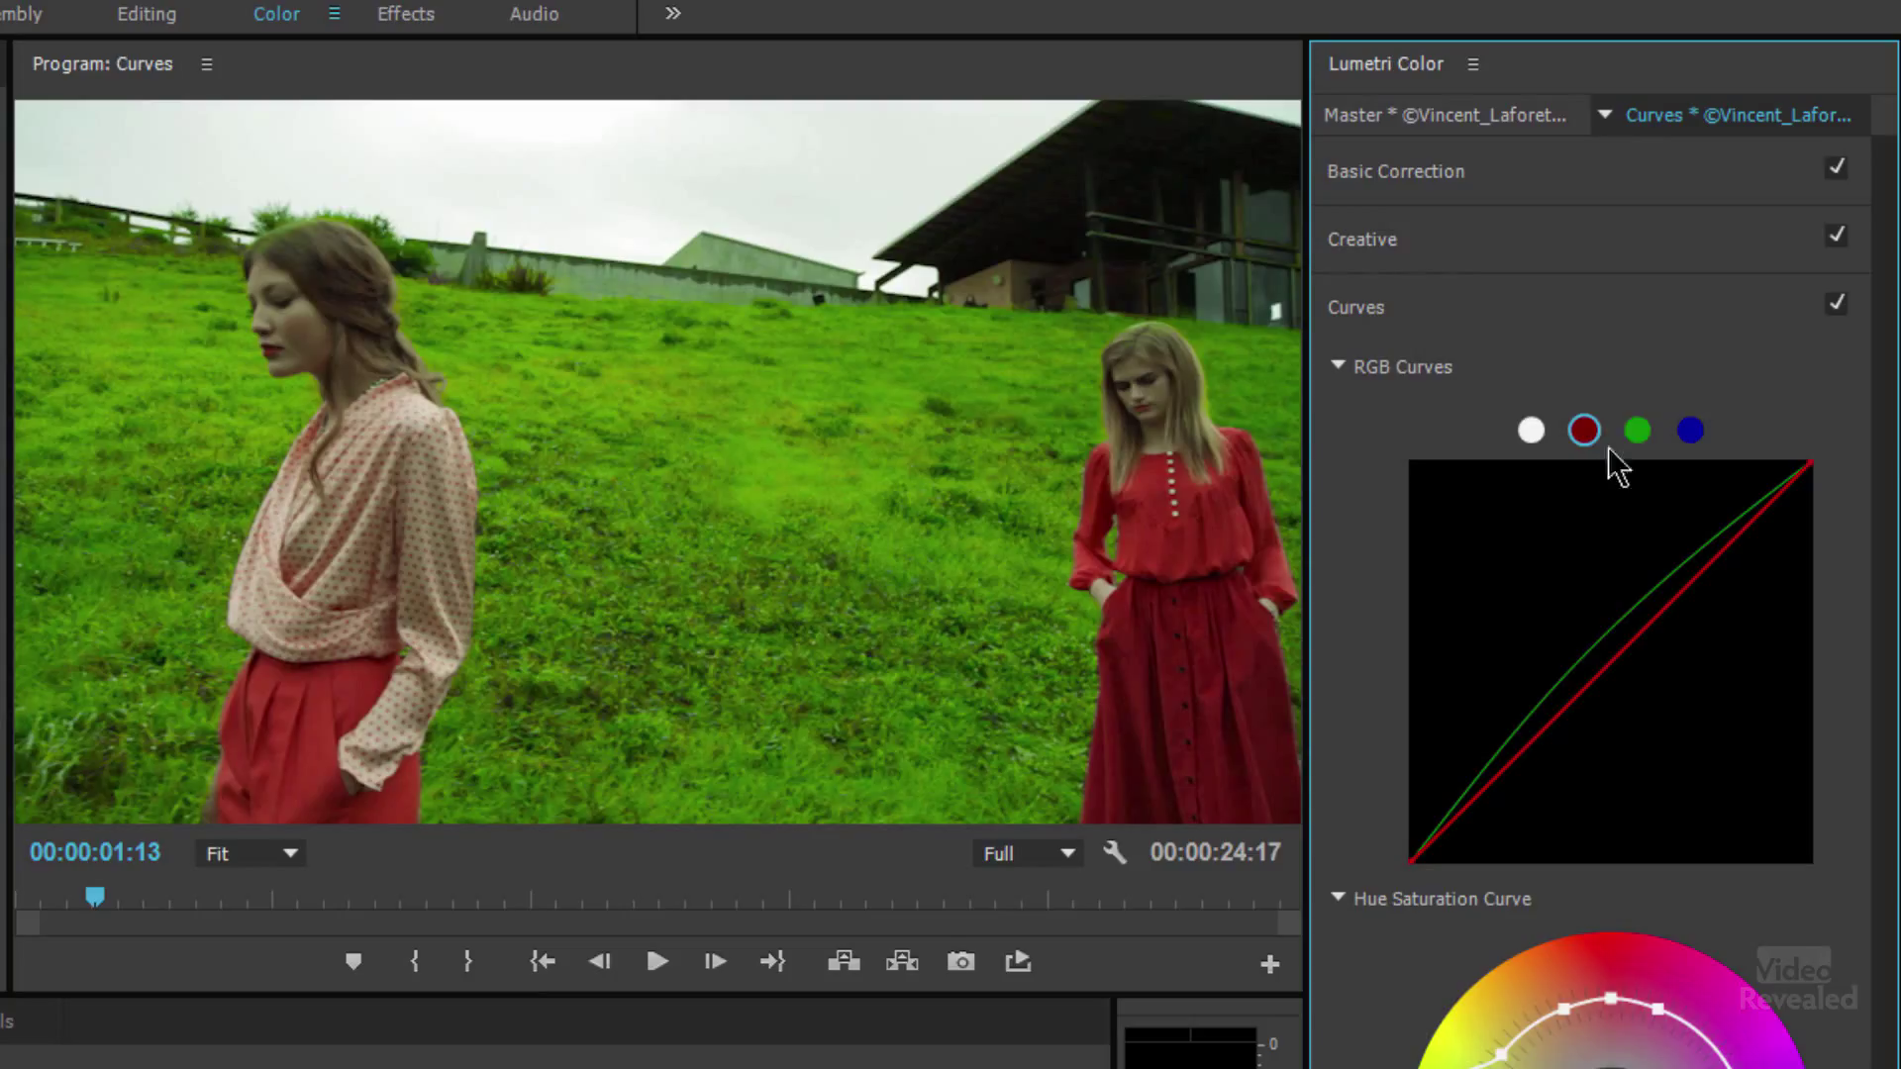
{"action": "left_click", "coordinate": [1638, 436]}
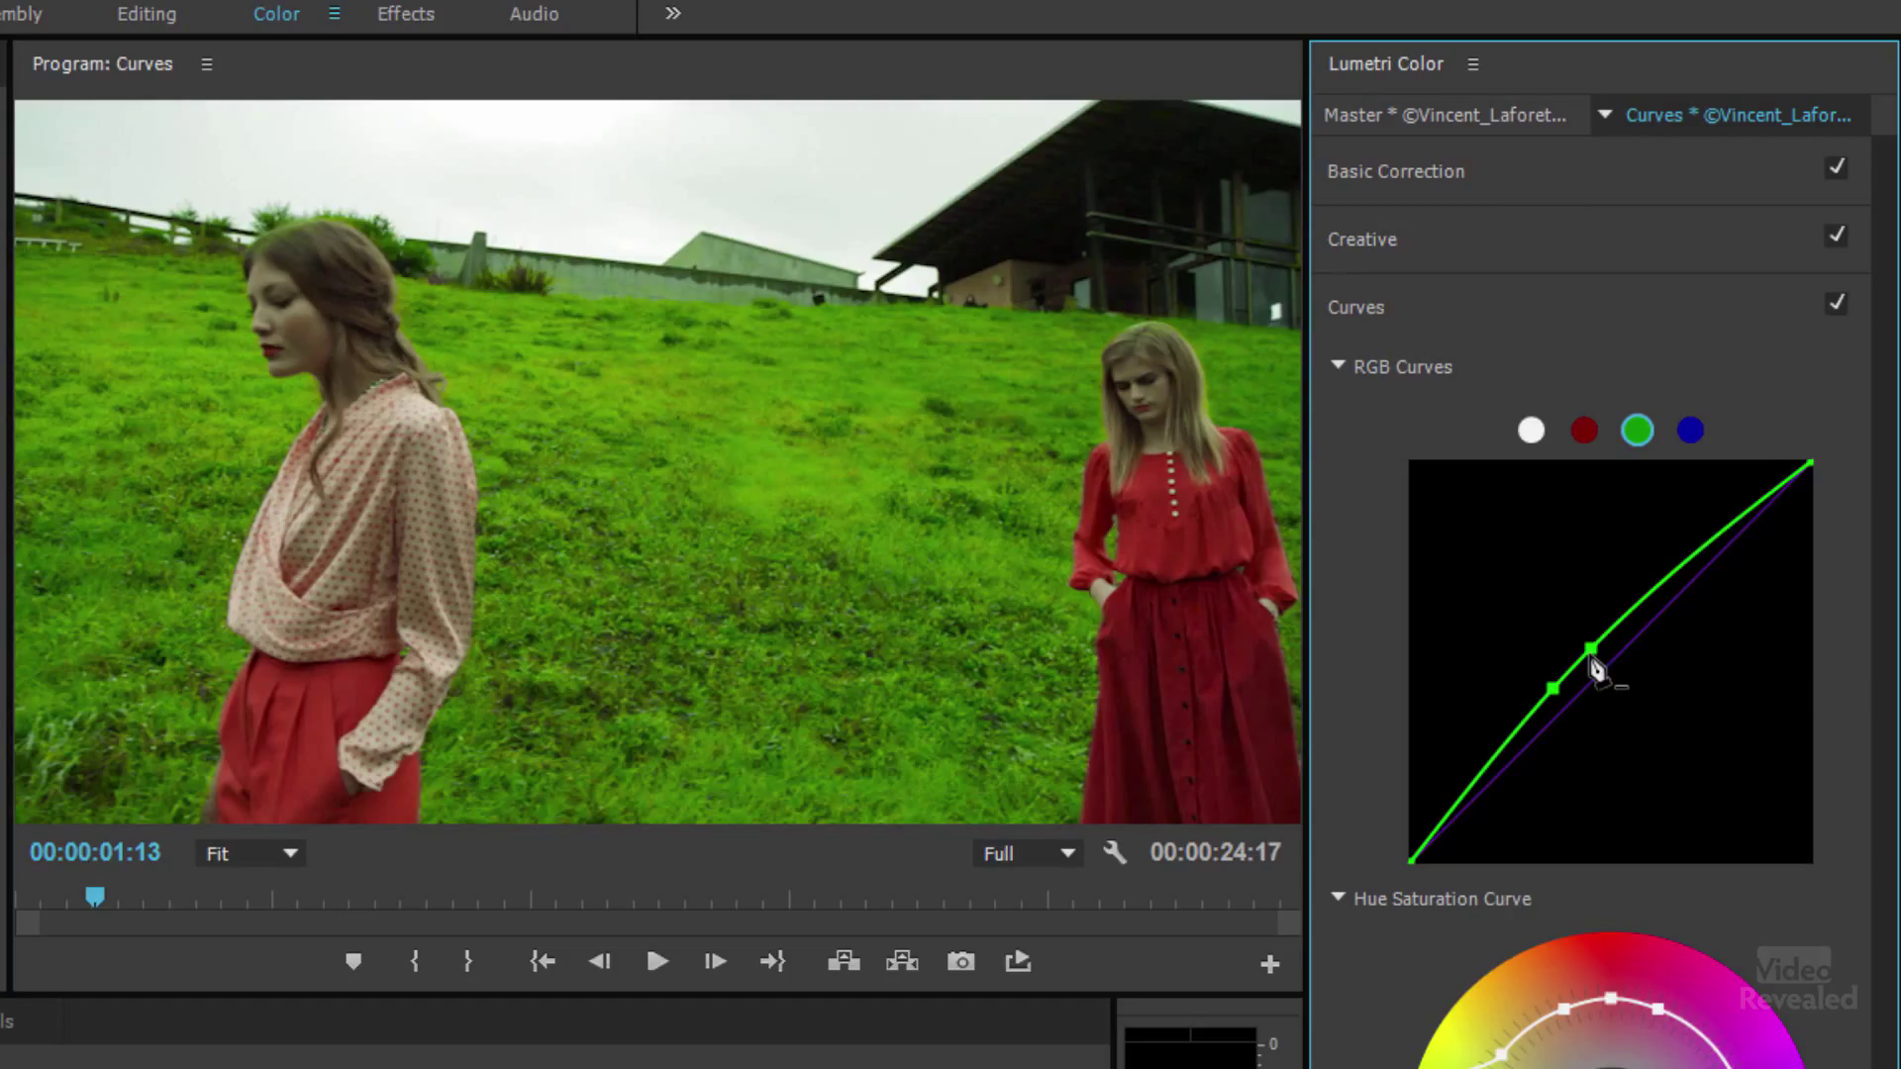
{"action": "left_click", "coordinate": [1591, 653], "text": "ctrl"}
{"action": "left_click", "coordinate": [1561, 699], "text": "ctrl"}
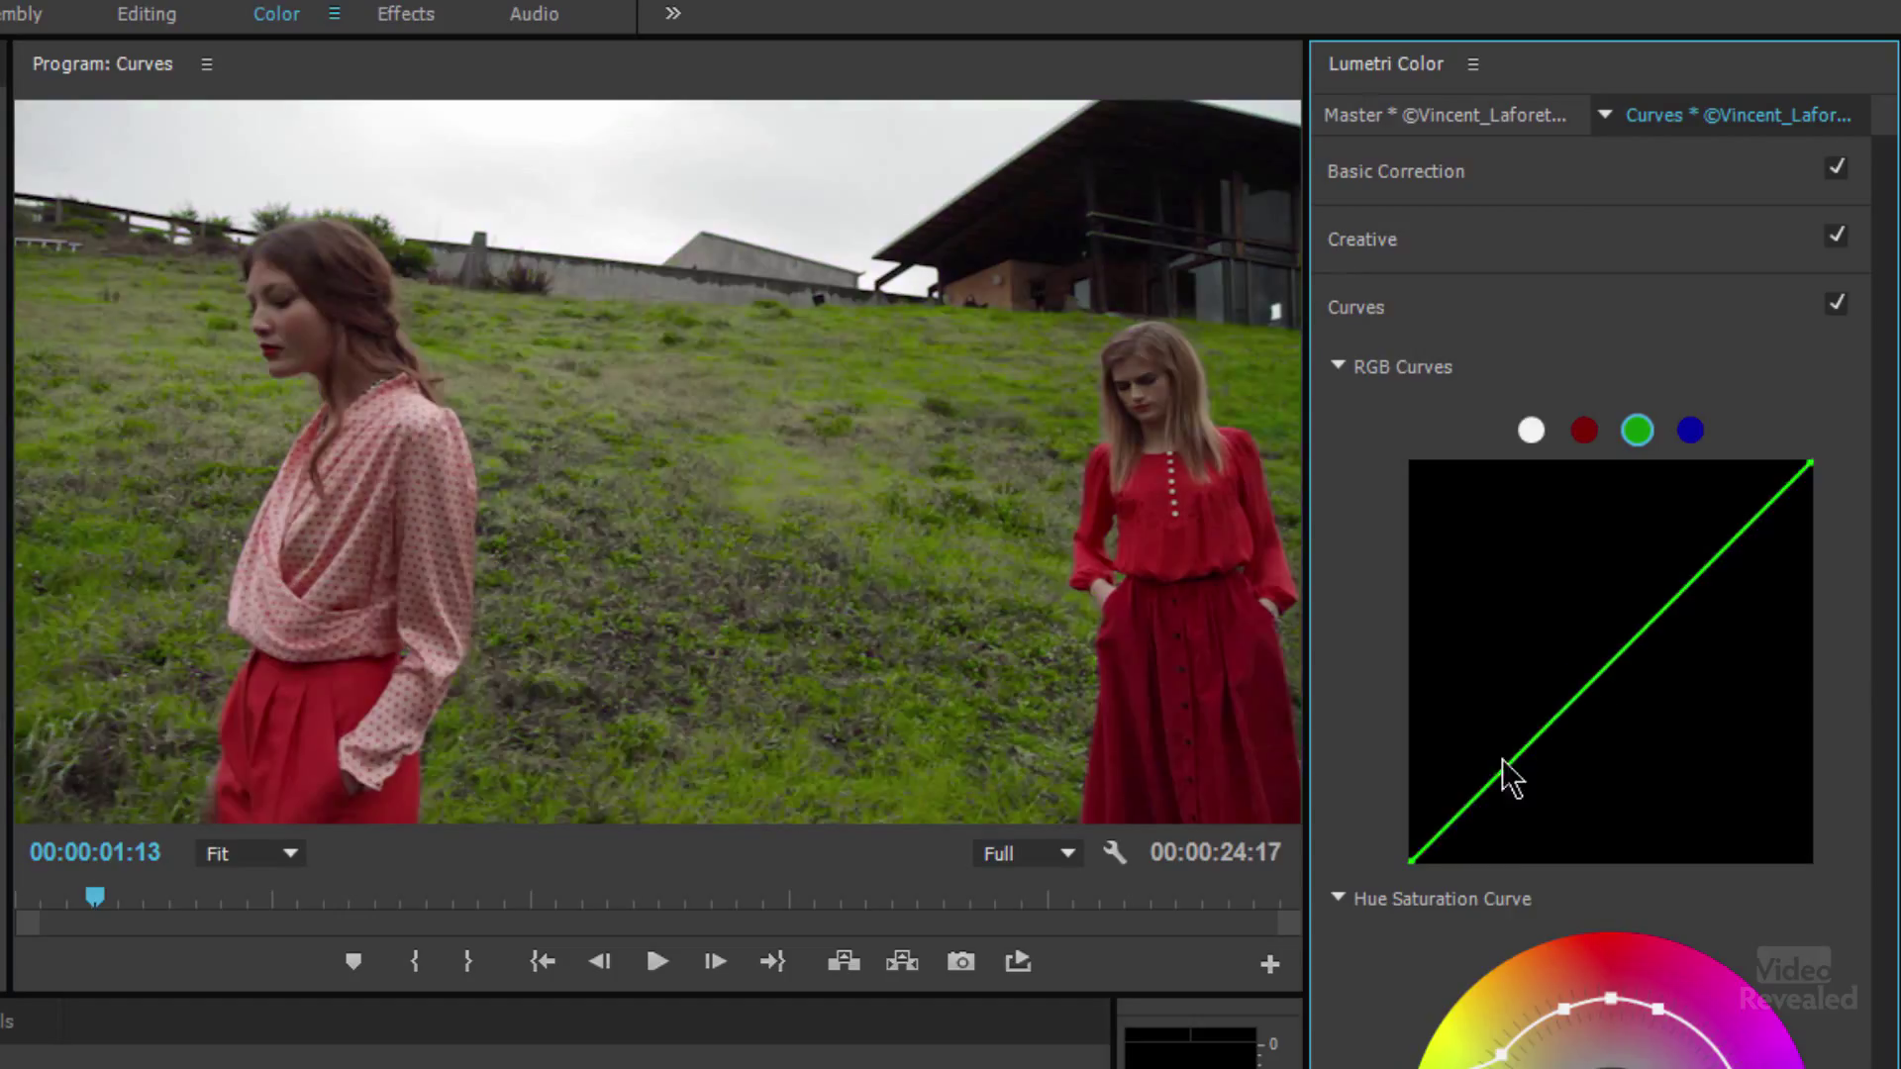
Shape a contrast S-curve on the master channel, then delete both added points and try dragging the white endpoint
{"action": "left_click", "coordinate": [1535, 436]}
{"action": "left_click_drag", "start_coordinate": [1506, 790], "coordinate": [1510, 788]}
{"action": "left_click_drag", "start_coordinate": [1714, 599], "coordinate": [1695, 561]}
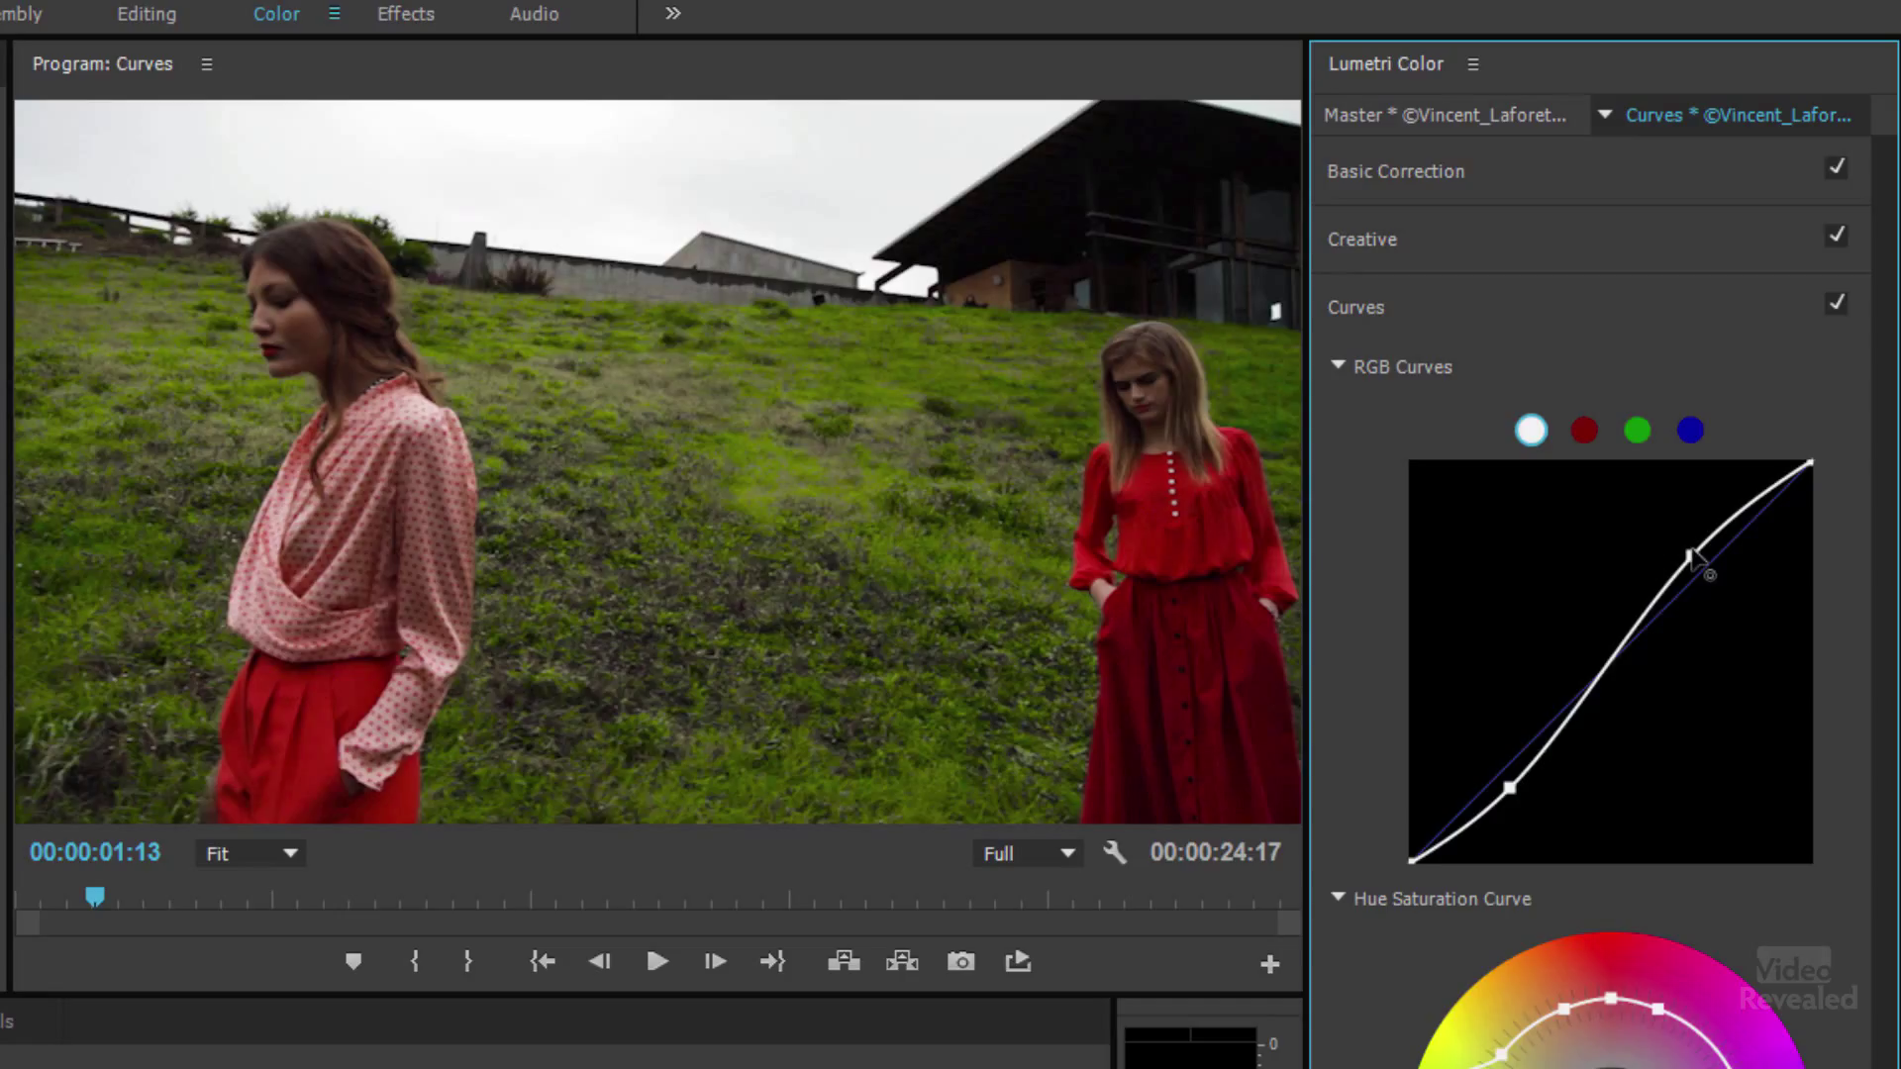
{"action": "left_click", "coordinate": [1695, 561], "text": "ctrl"}
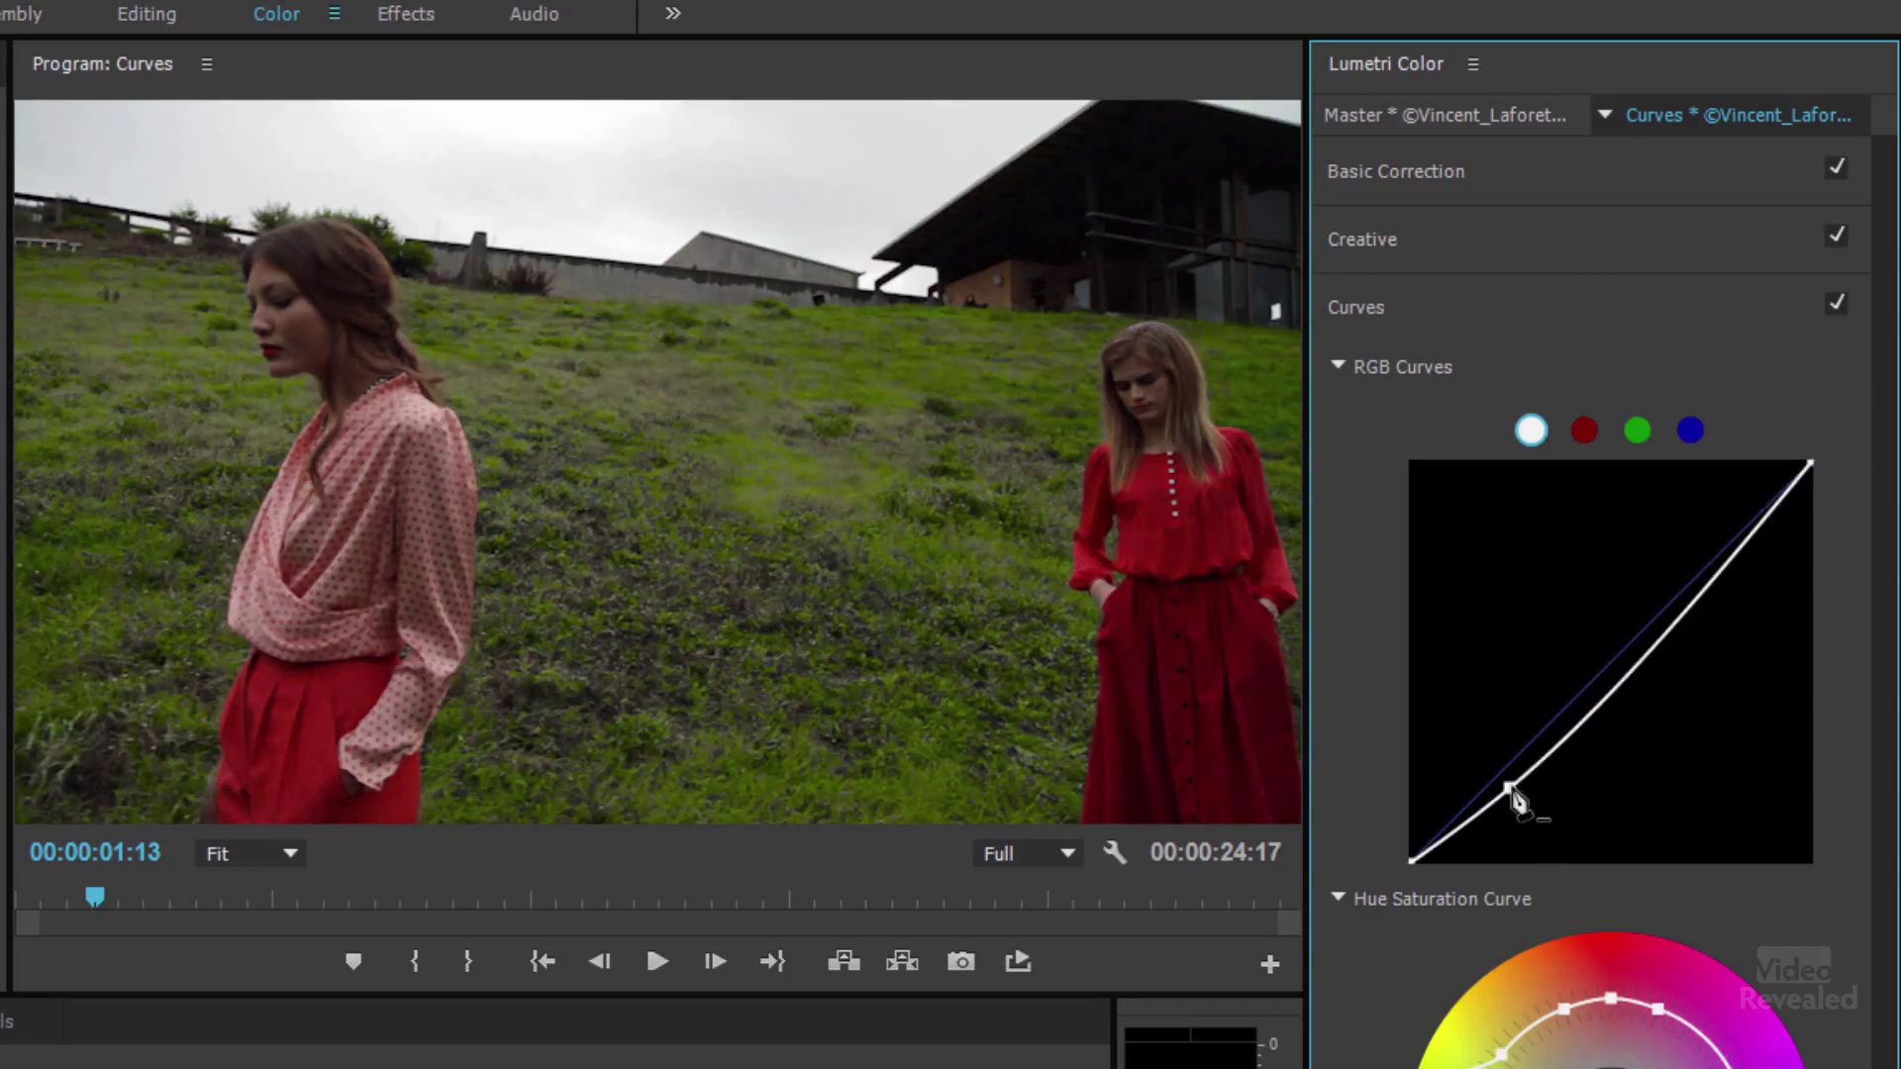
{"action": "left_click", "coordinate": [1510, 790], "text": "ctrl"}
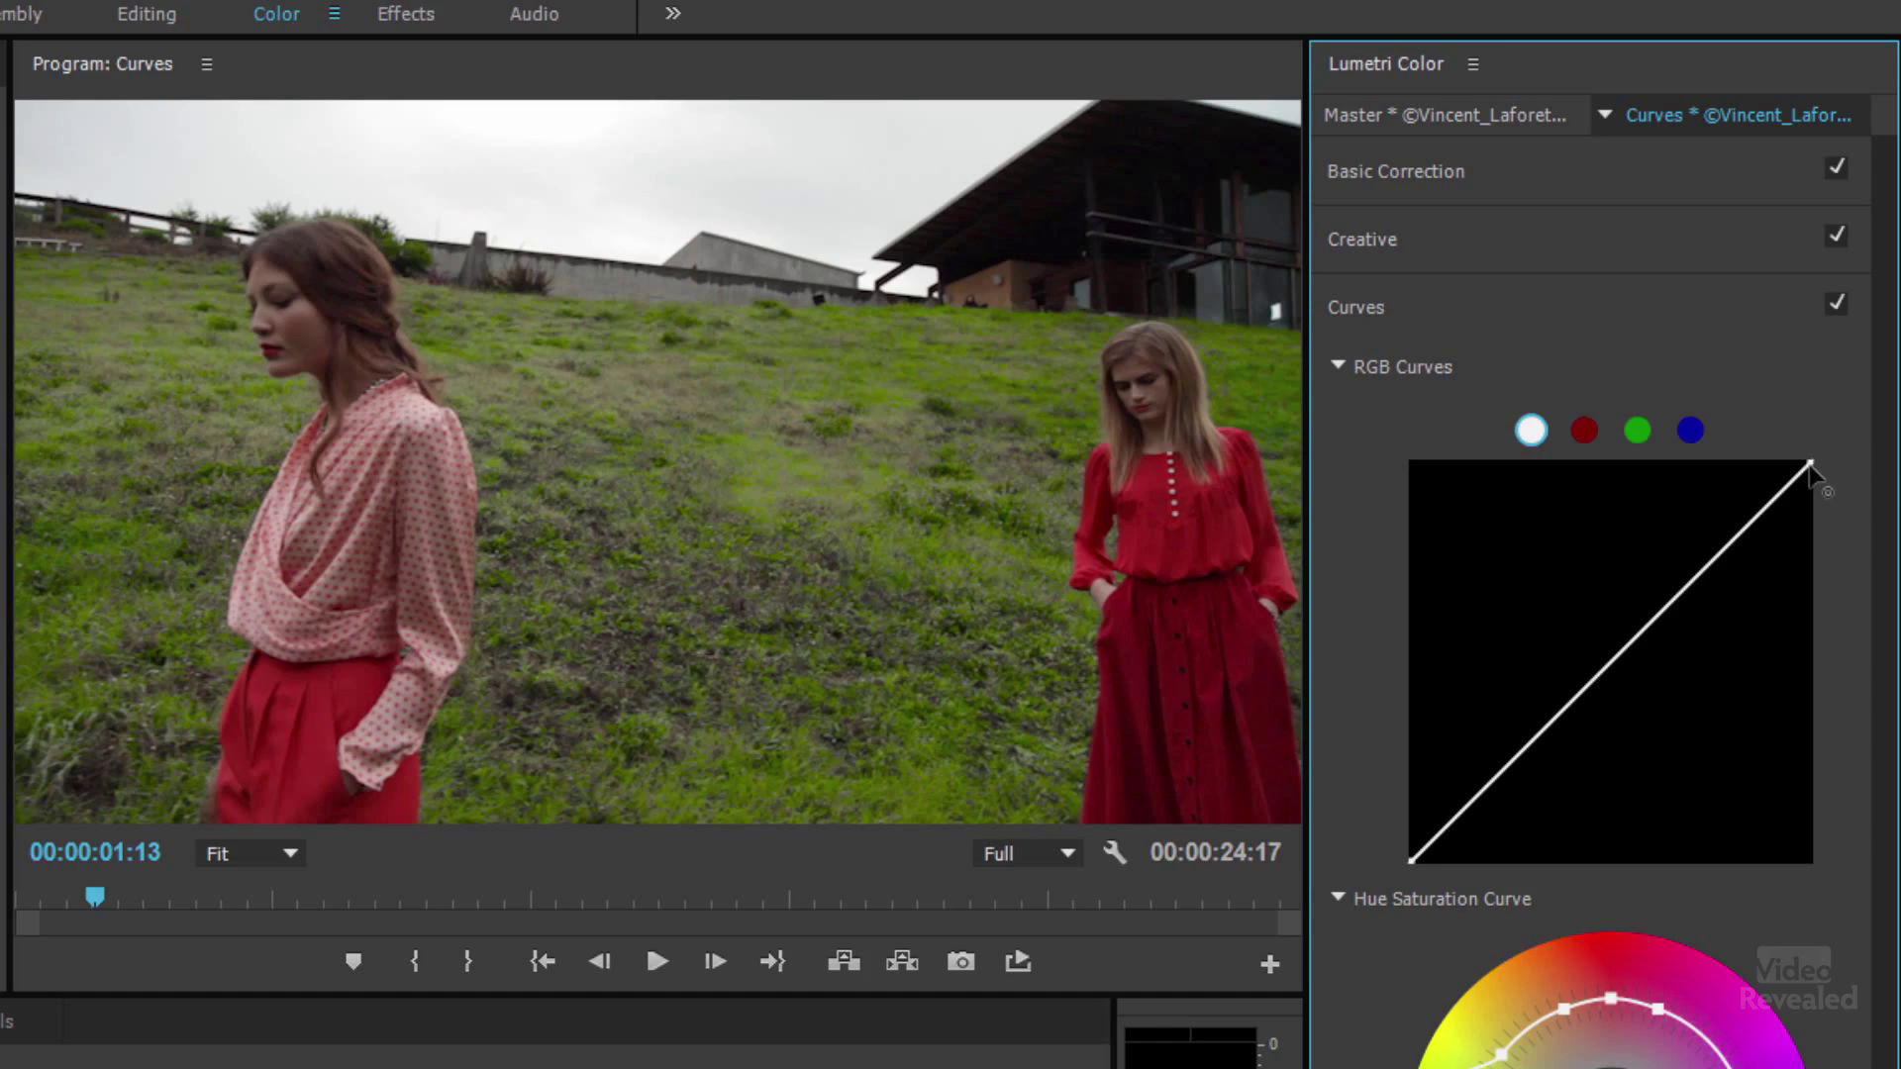
{"action": "left_click_drag", "start_coordinate": [1813, 468], "coordinate": [1853, 425]}
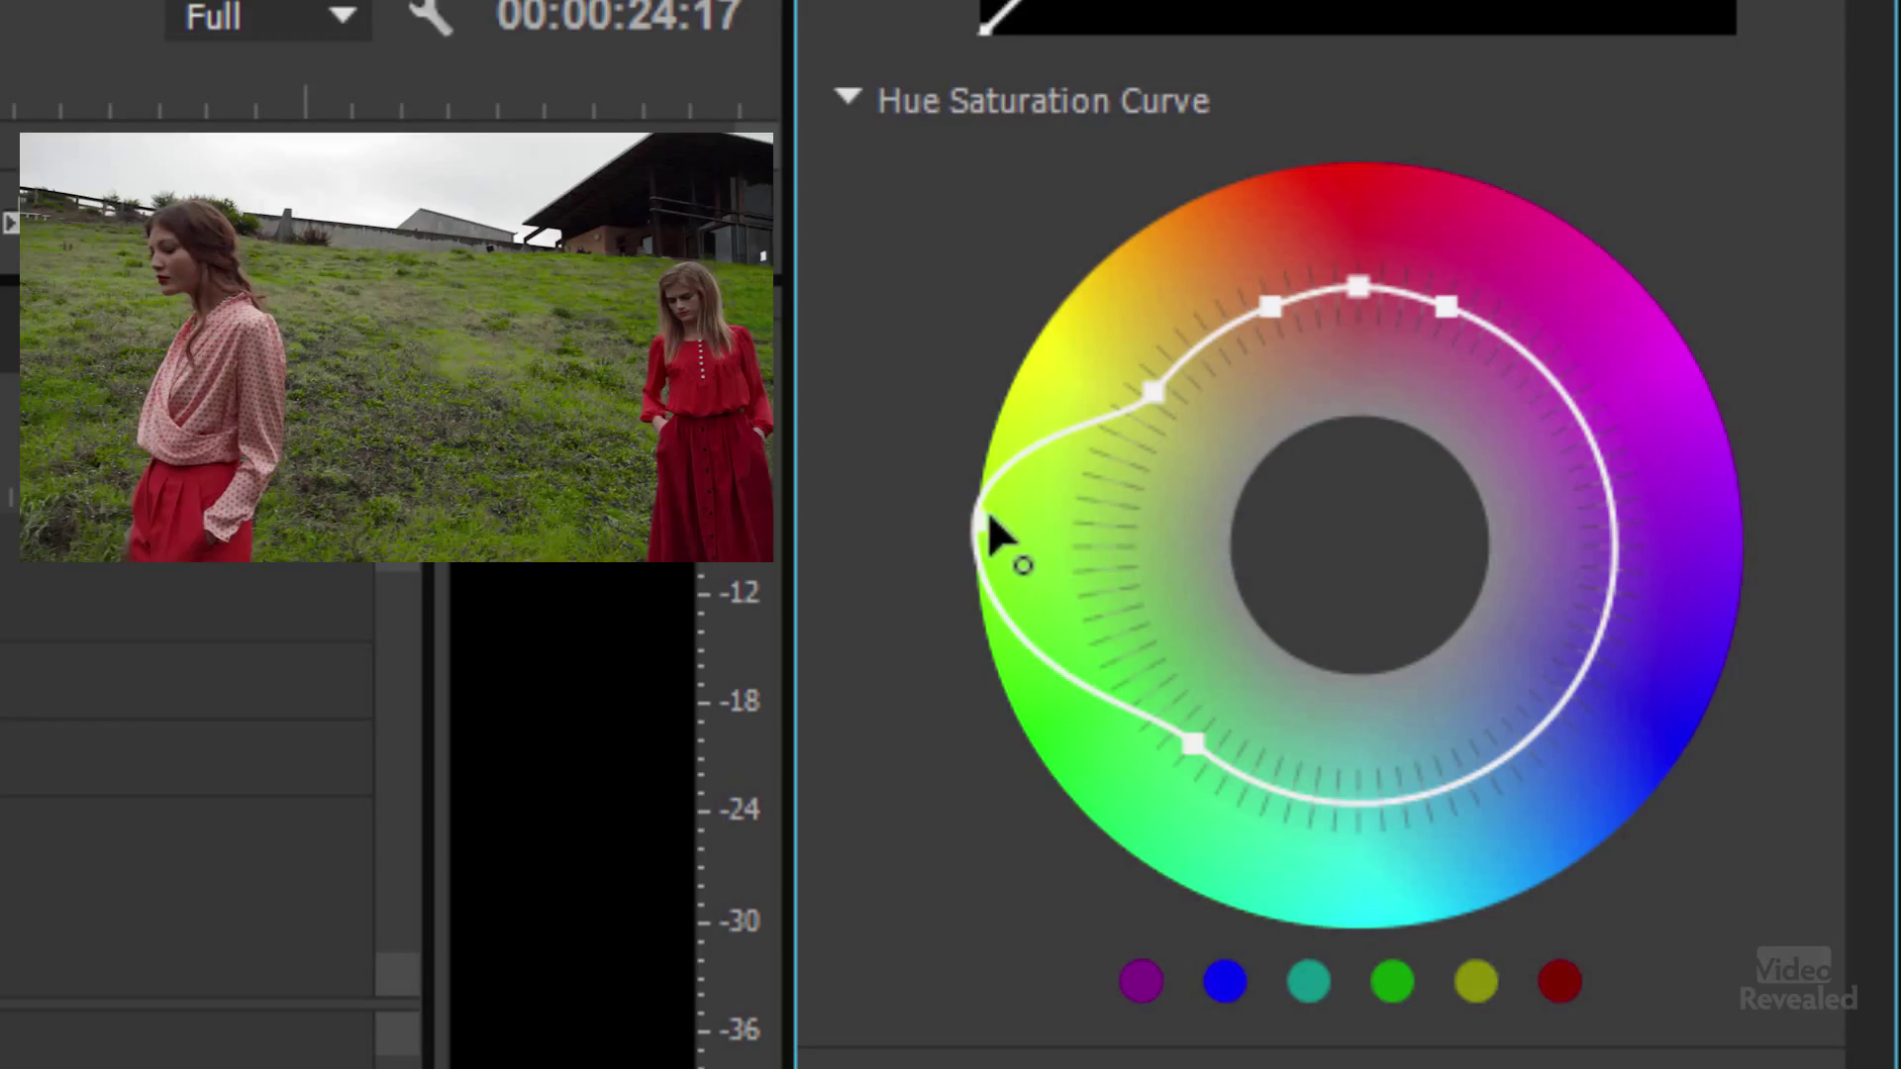
On the hue saturation curve, reduce the yellow-green saturation and boost the reds, adjusting the points around the red peak
{"action": "left_click_drag", "start_coordinate": [976, 517], "coordinate": [1030, 538]}
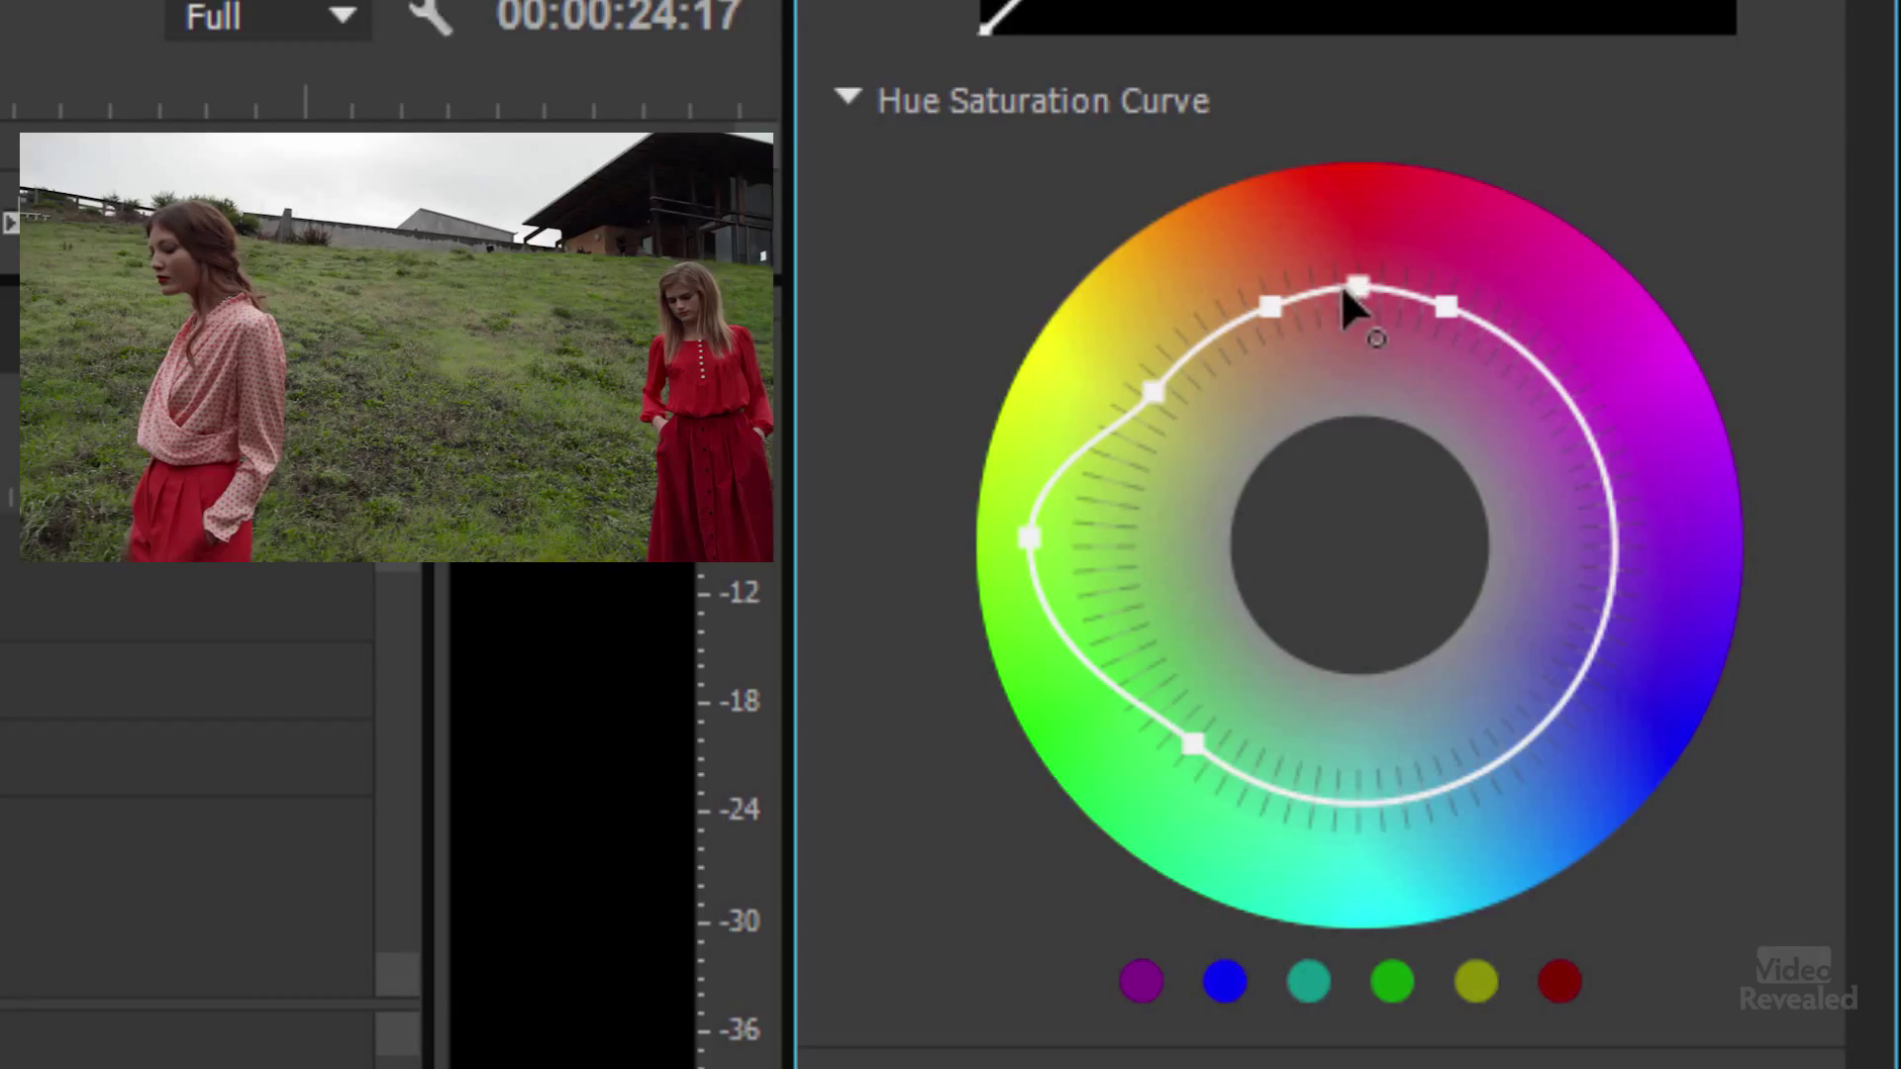
{"action": "mouse_move", "coordinate": [1358, 282]}
{"action": "left_mouse_down"}
{"action": "mouse_move", "coordinate": [1359, 248]}
{"action": "mouse_move", "coordinate": [1335, 374]}
{"action": "mouse_move", "coordinate": [1387, 242]}
{"action": "mouse_move", "coordinate": [1341, 375]}
{"action": "mouse_move", "coordinate": [1347, 275]}
{"action": "left_mouse_up"}
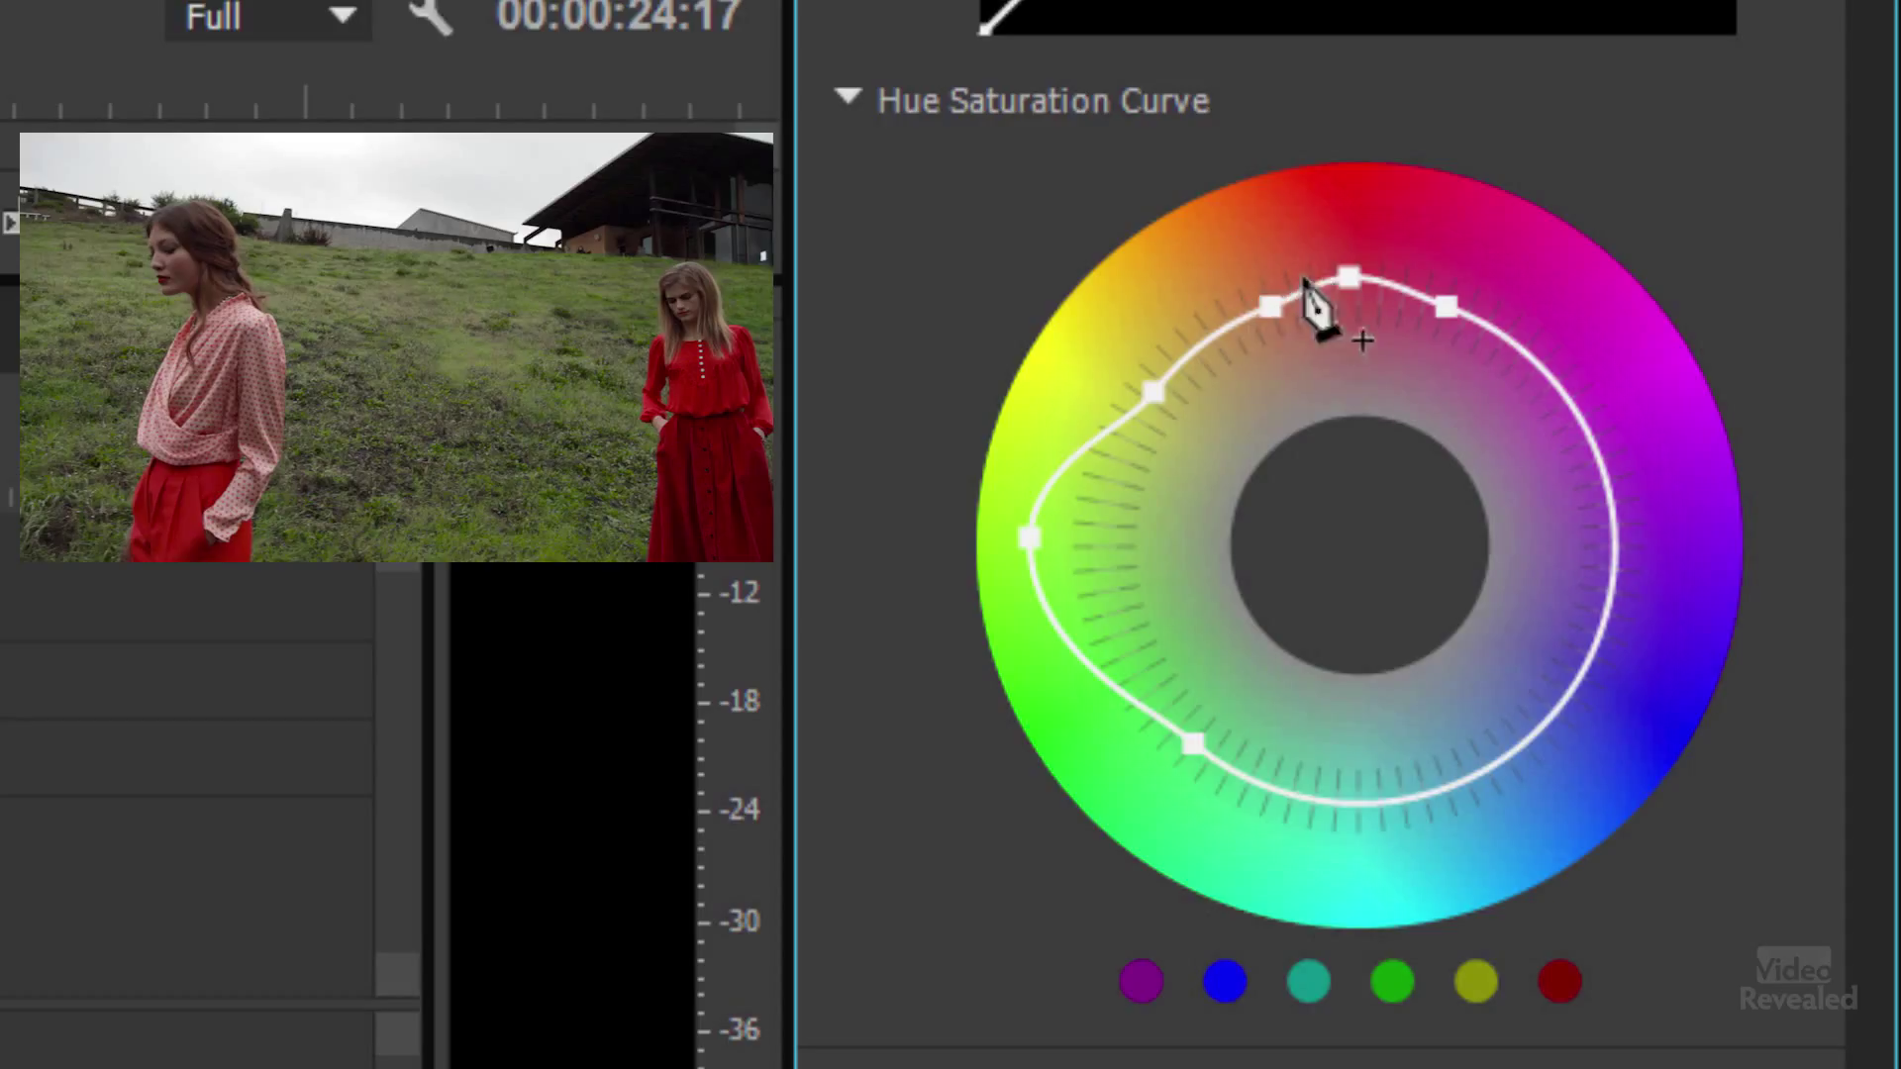
{"action": "left_click_drag", "start_coordinate": [1343, 273], "coordinate": [1338, 240]}
{"action": "mouse_move", "coordinate": [1444, 304]}
{"action": "left_mouse_down"}
{"action": "mouse_move", "coordinate": [1513, 323]}
{"action": "mouse_move", "coordinate": [1585, 448]}
{"action": "mouse_move", "coordinate": [1445, 310]}
{"action": "left_mouse_up"}
{"action": "mouse_move", "coordinate": [1232, 327]}
{"action": "left_mouse_down"}
{"action": "mouse_move", "coordinate": [1166, 368]}
{"action": "mouse_move", "coordinate": [1261, 328]}
{"action": "mouse_move", "coordinate": [1246, 322]}
{"action": "left_mouse_up"}
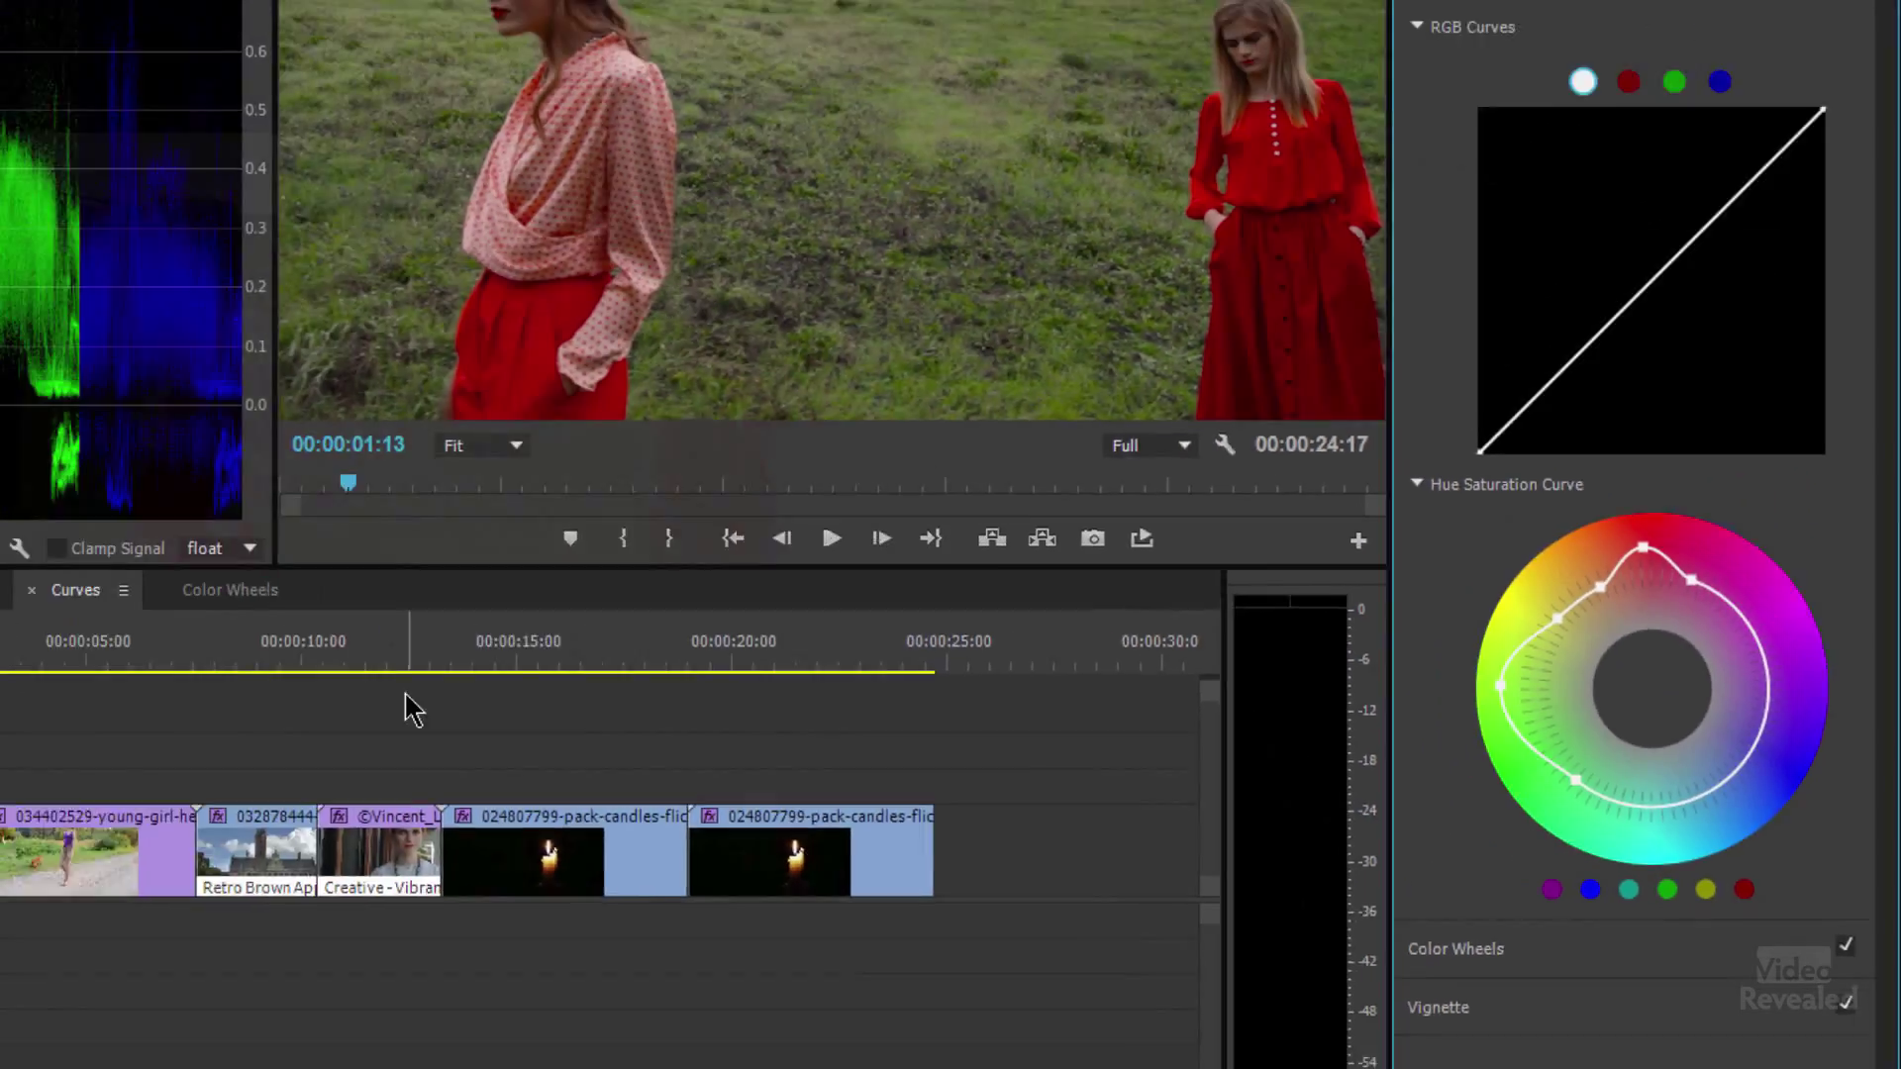
On the dog-walking clip at 00:00:03:18, slightly raise the blue-violet saturation and readjust the orange point of the hue saturation curve
{"action": "left_click", "coordinate": [47, 663]}
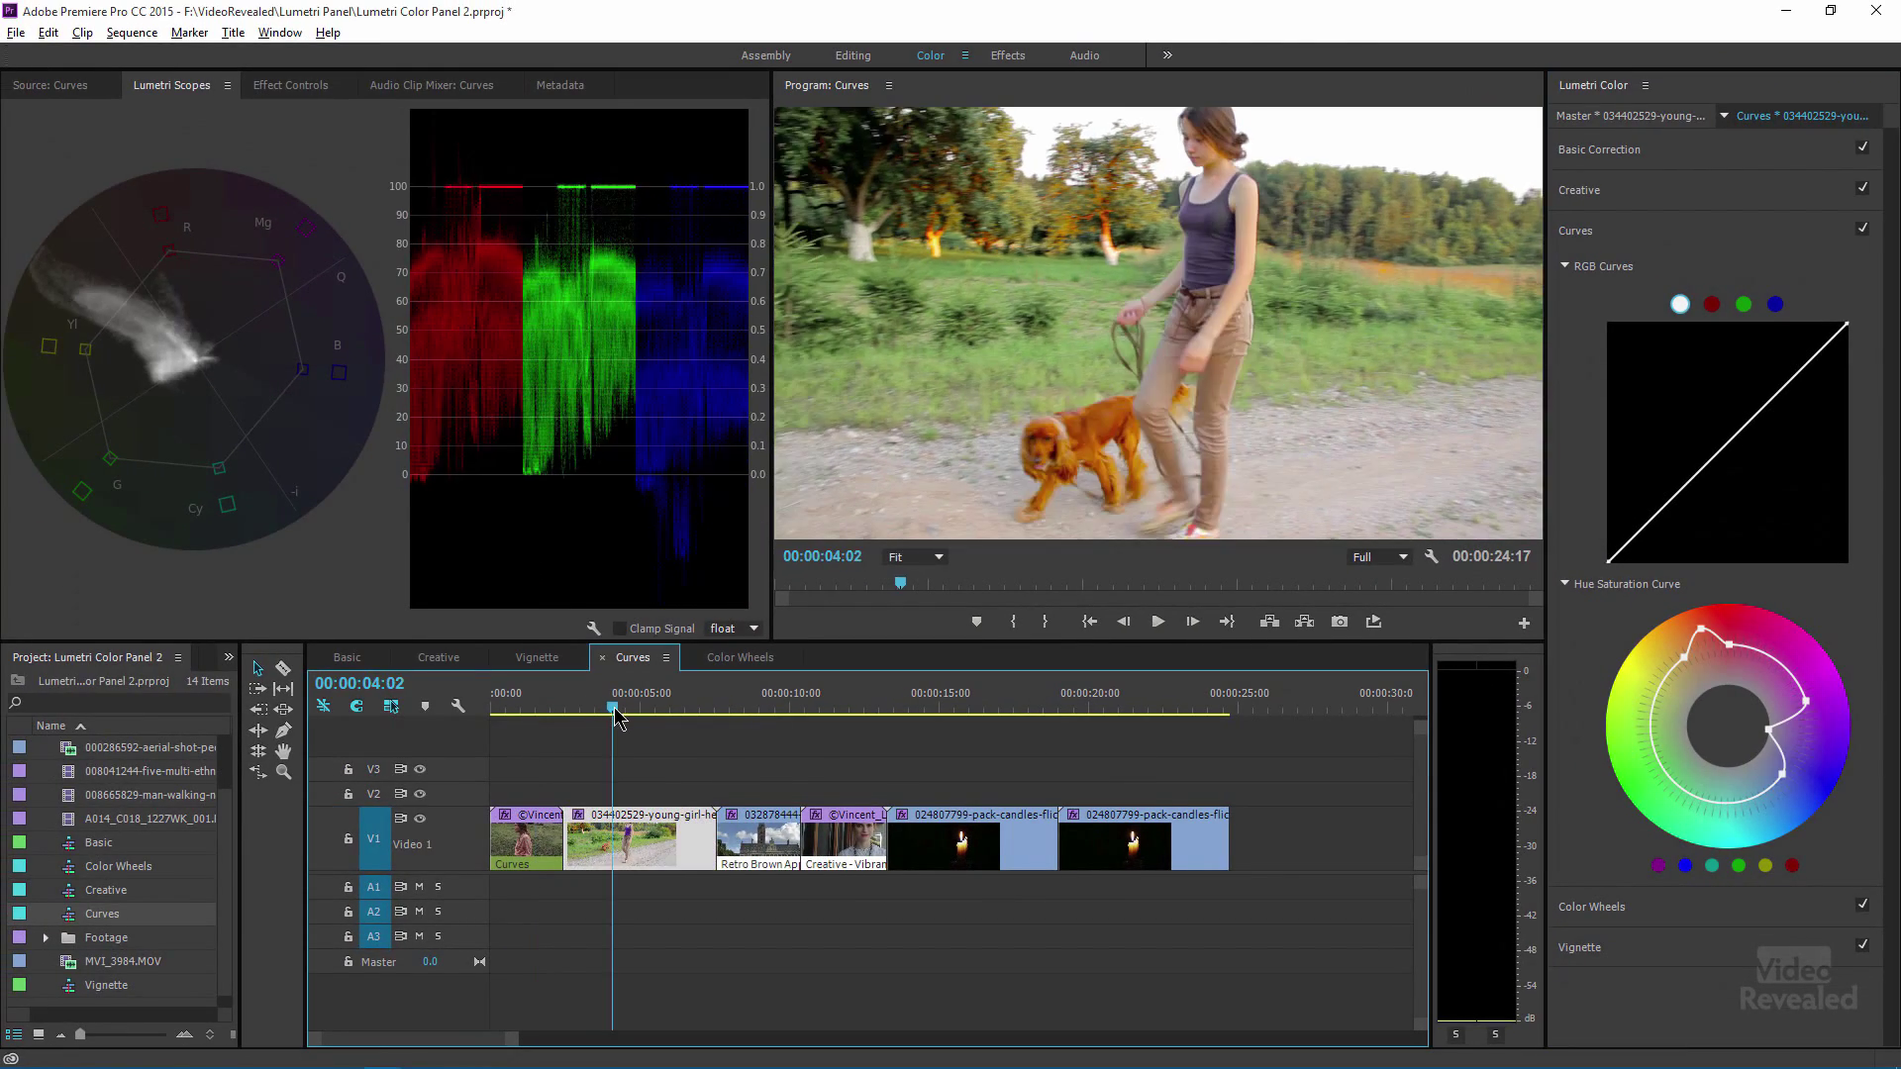
{"action": "left_click_drag", "start_coordinate": [613, 709], "coordinate": [602, 710]}
{"action": "left_click", "coordinate": [1482, 1045]}
{"action": "left_click", "coordinate": [1644, 1014]}
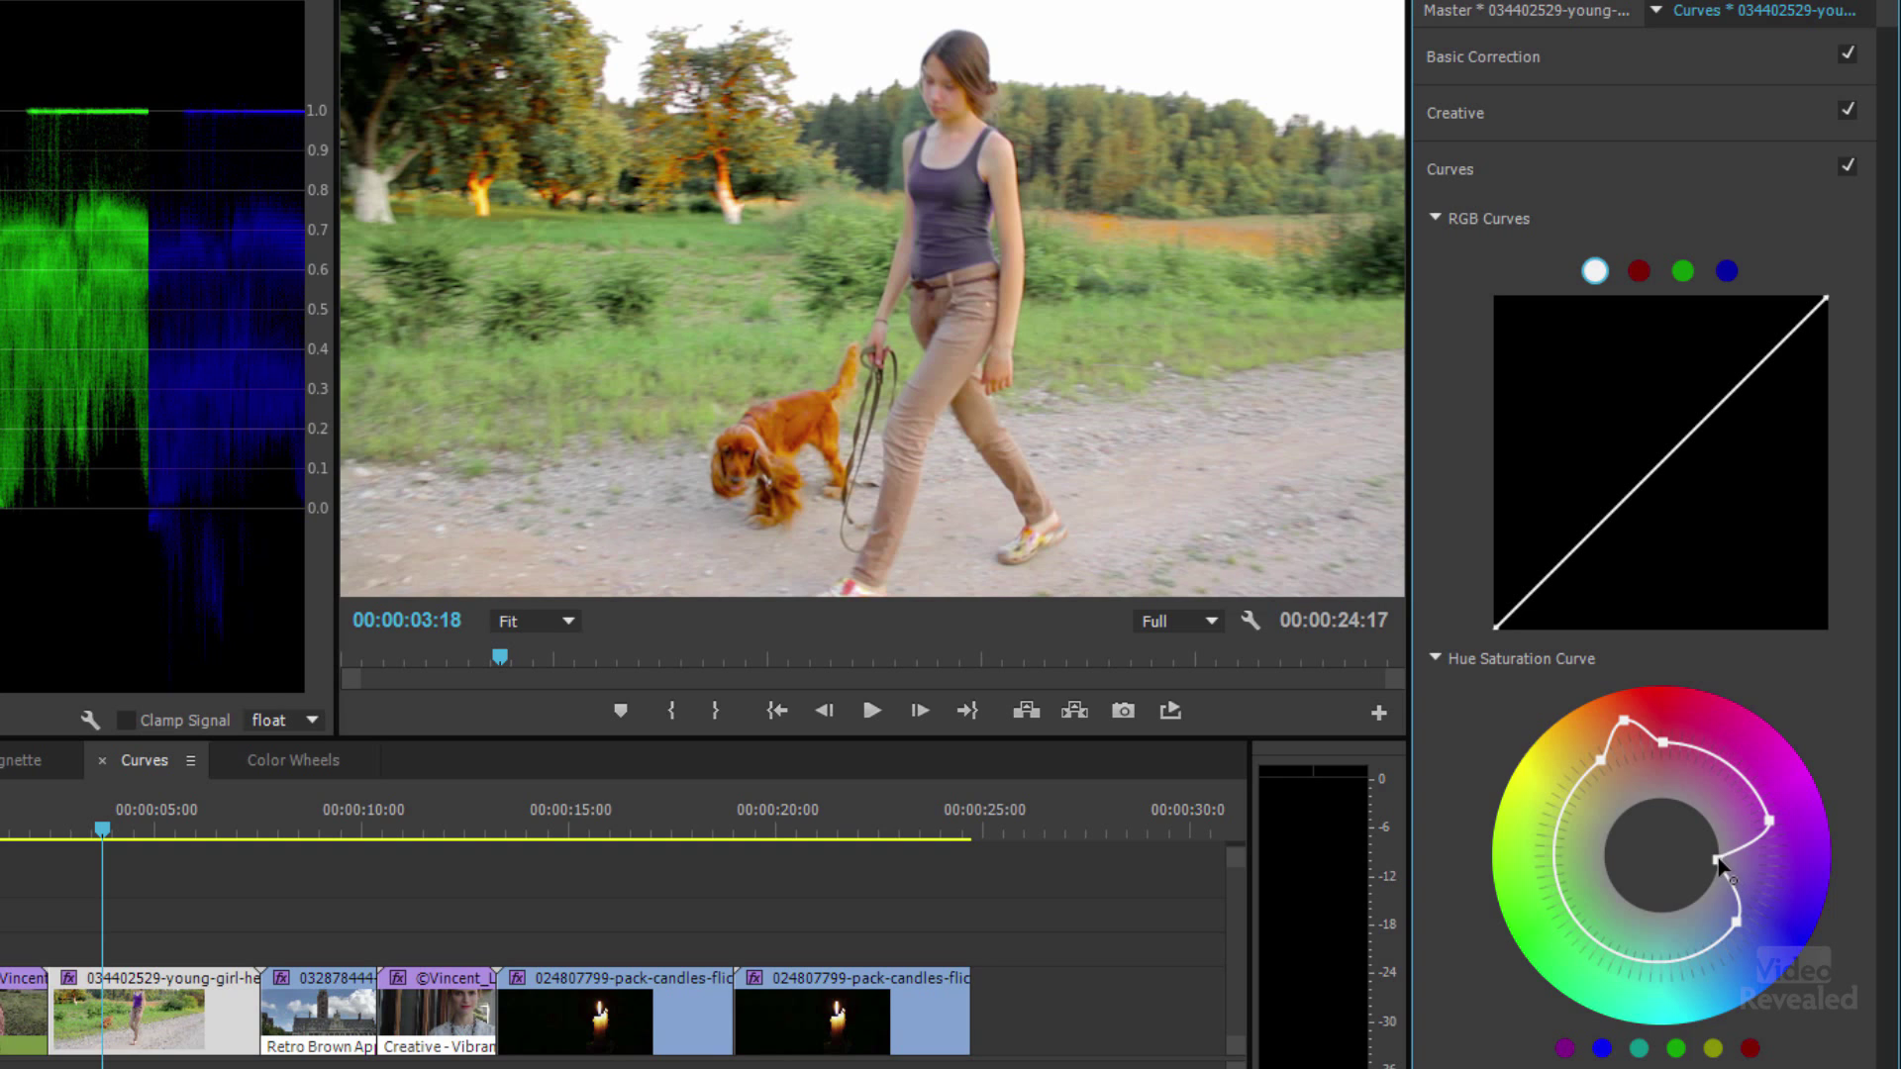
{"action": "mouse_move", "coordinate": [1731, 870]}
{"action": "left_mouse_down"}
{"action": "mouse_move", "coordinate": [1822, 896]}
{"action": "mouse_move", "coordinate": [1724, 867]}
{"action": "left_mouse_up"}
{"action": "left_click_drag", "start_coordinate": [1634, 729], "coordinate": [1632, 760]}
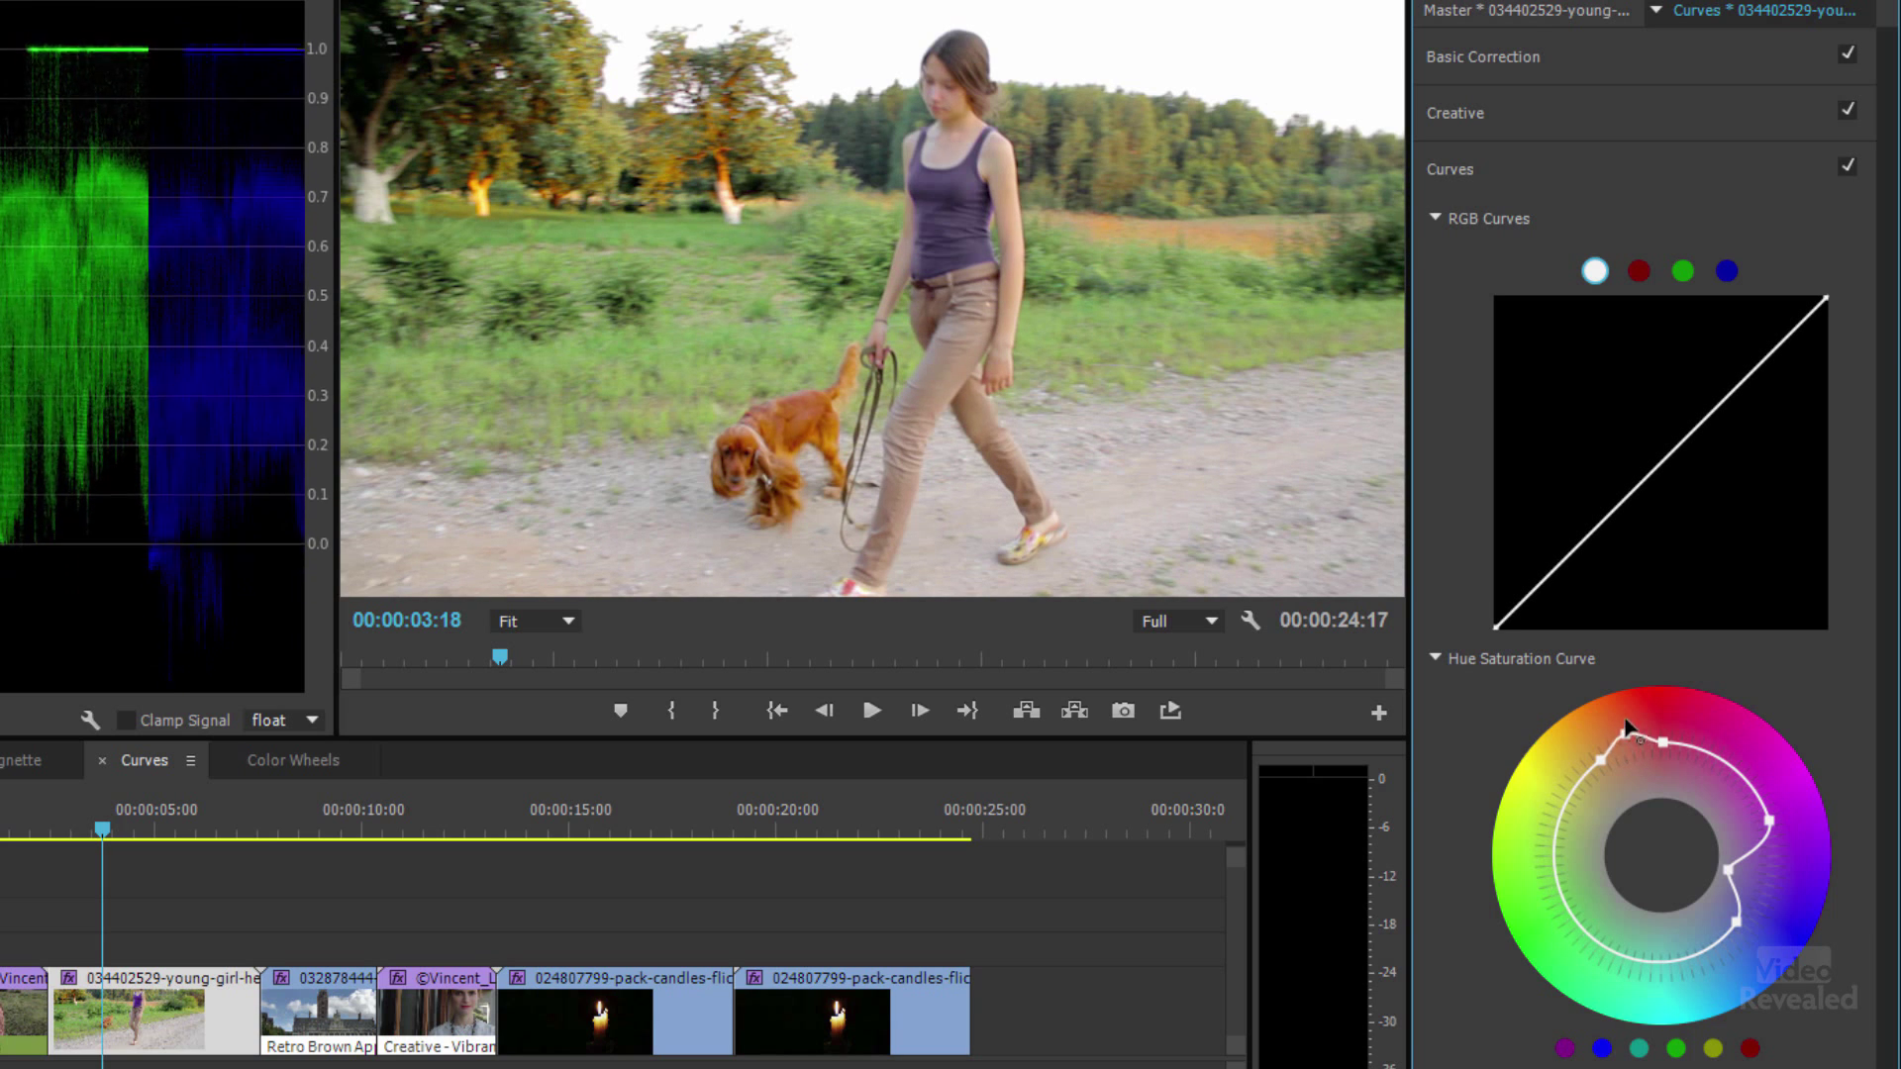
{"action": "left_click_drag", "start_coordinate": [1632, 759], "coordinate": [1620, 727]}
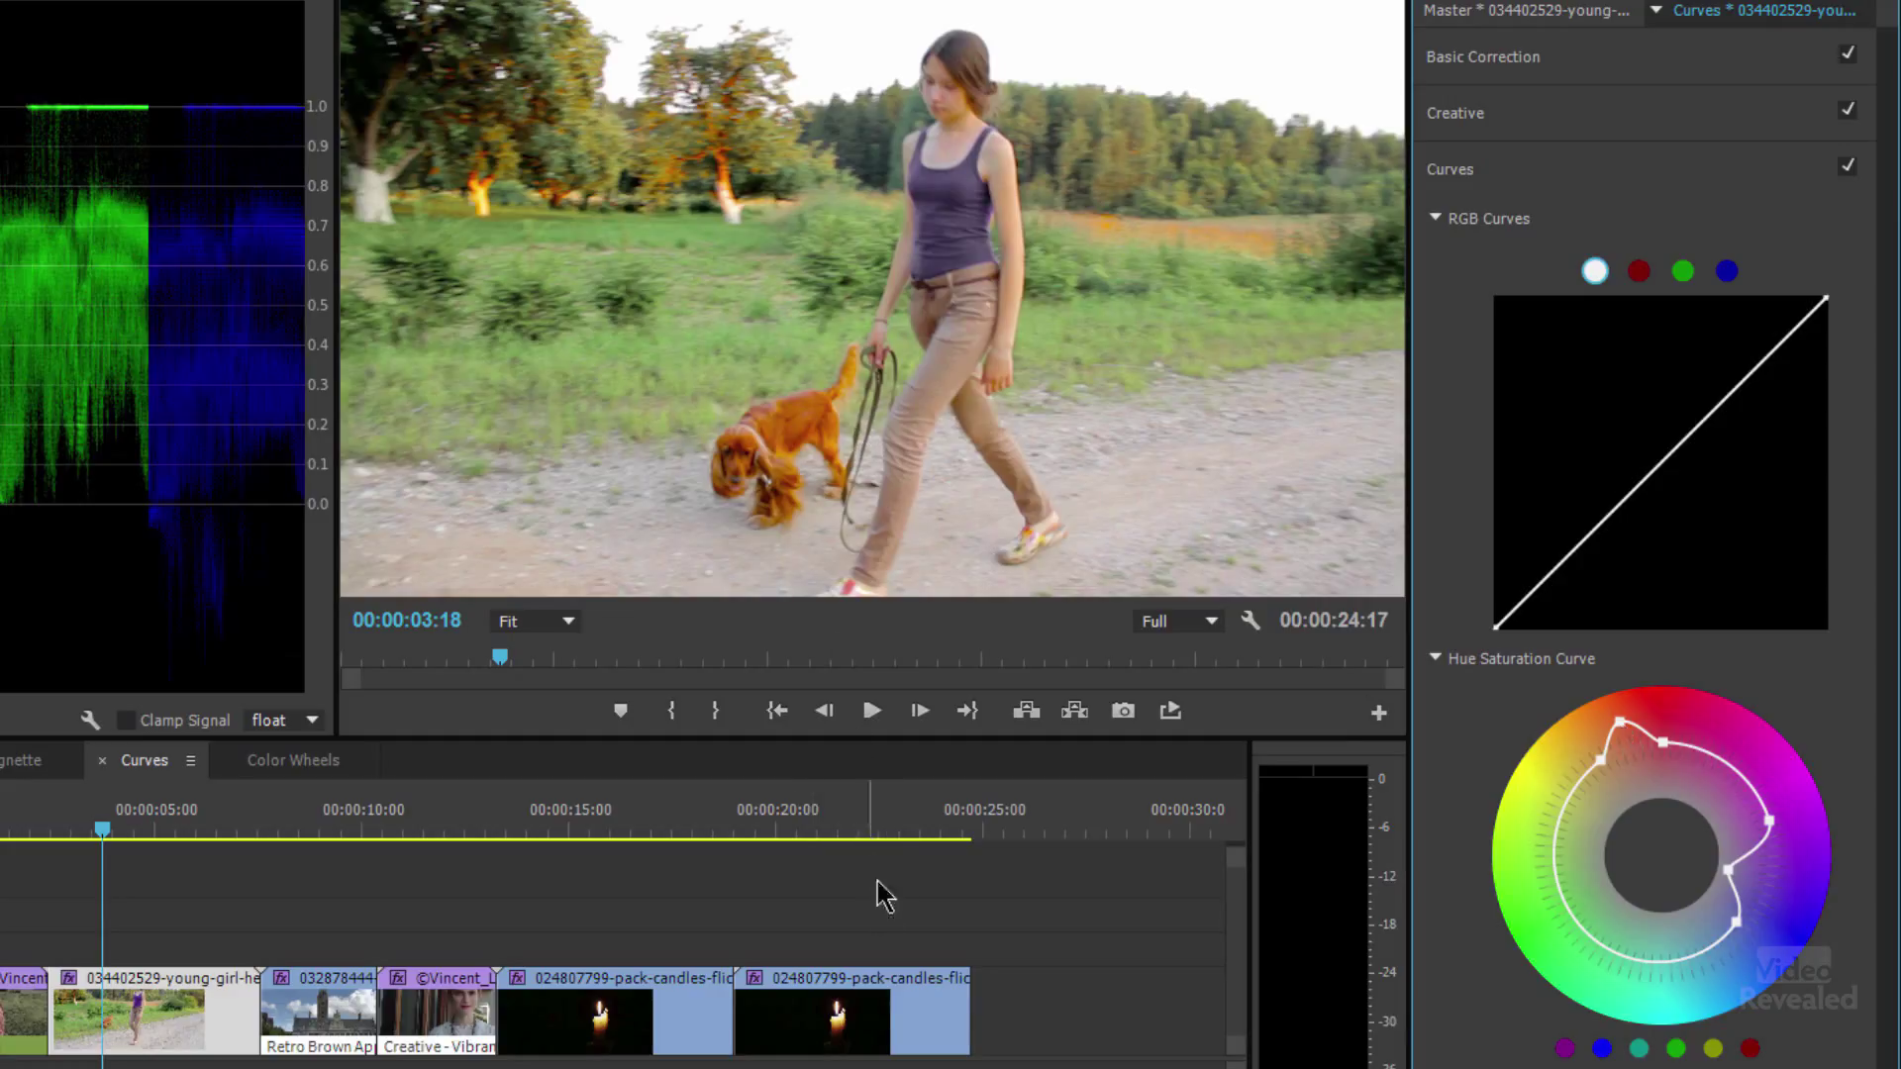
Go to the building clip at 00:00:09:06 and pull the blue point of its hue saturation curve farther outward
{"action": "left_click", "coordinate": [284, 834]}
{"action": "left_click_drag", "start_coordinate": [296, 833], "coordinate": [313, 835]}
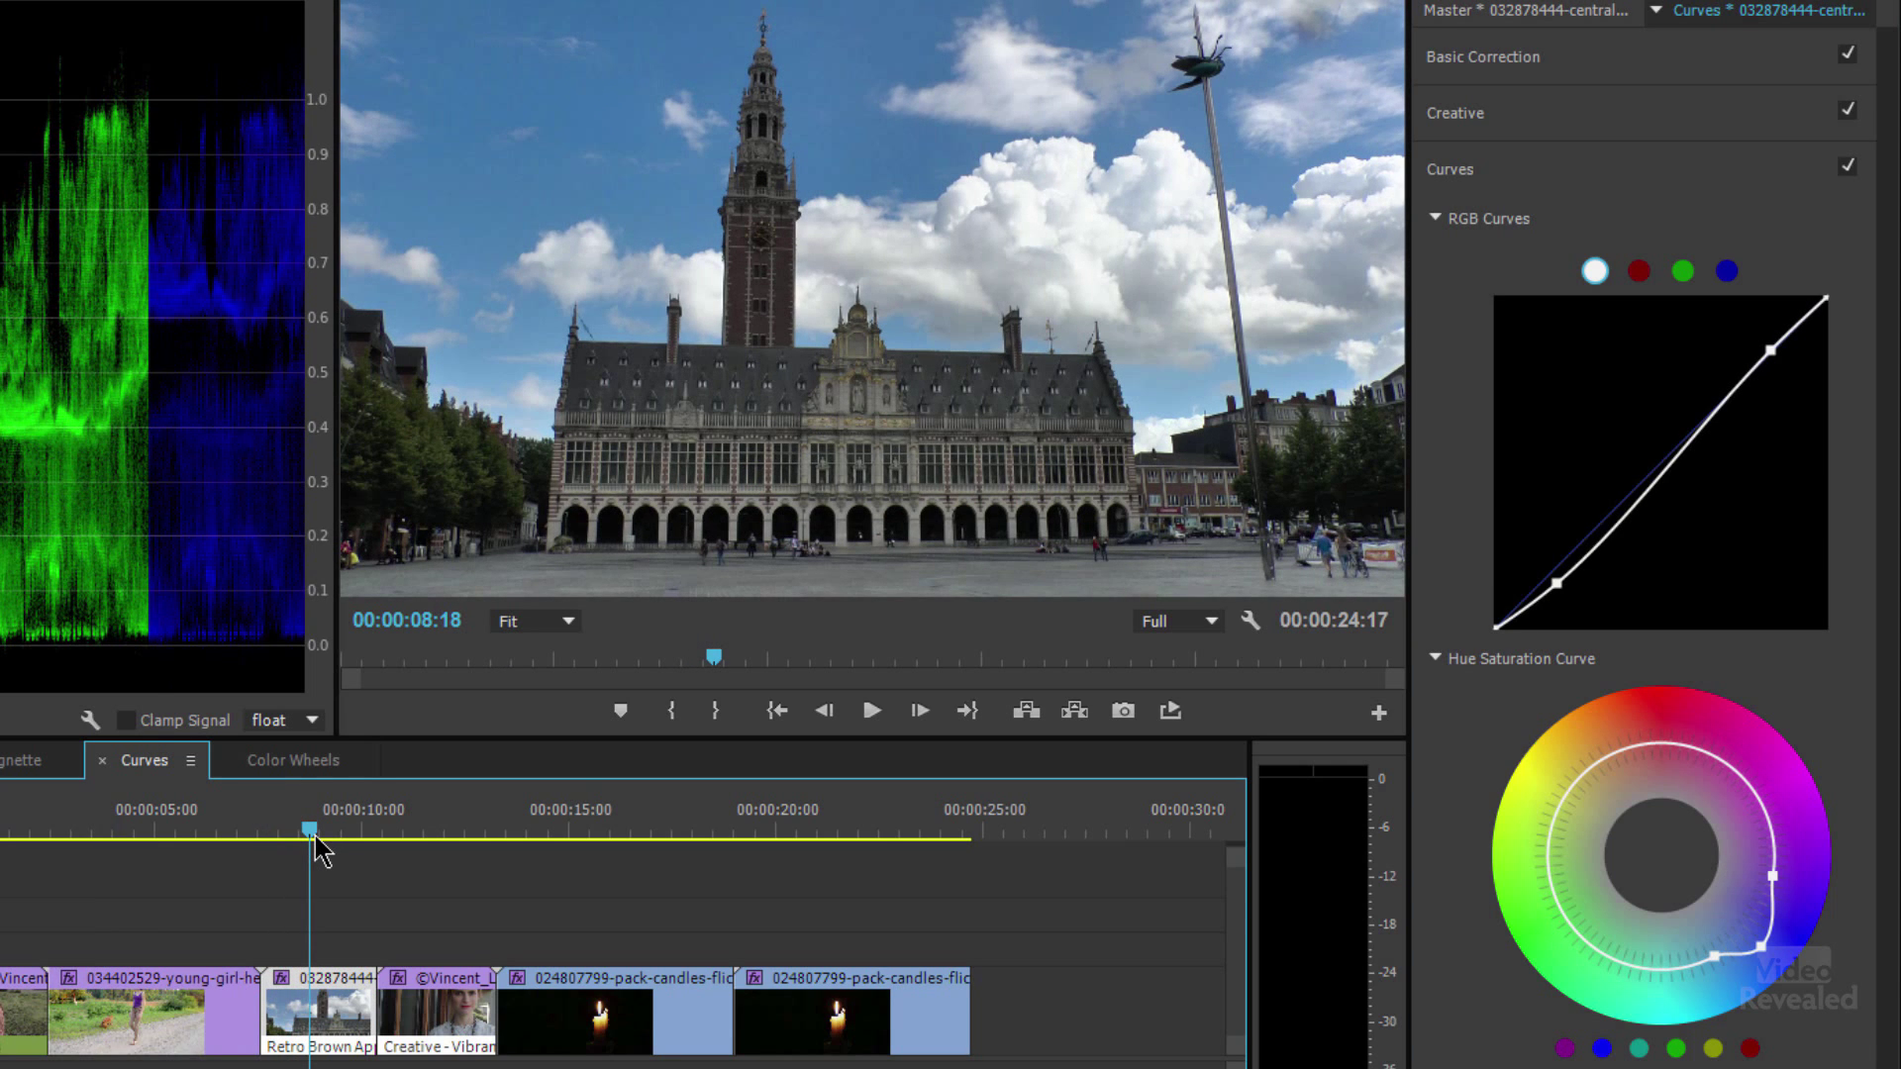
{"action": "left_click_drag", "start_coordinate": [315, 838], "coordinate": [331, 839]}
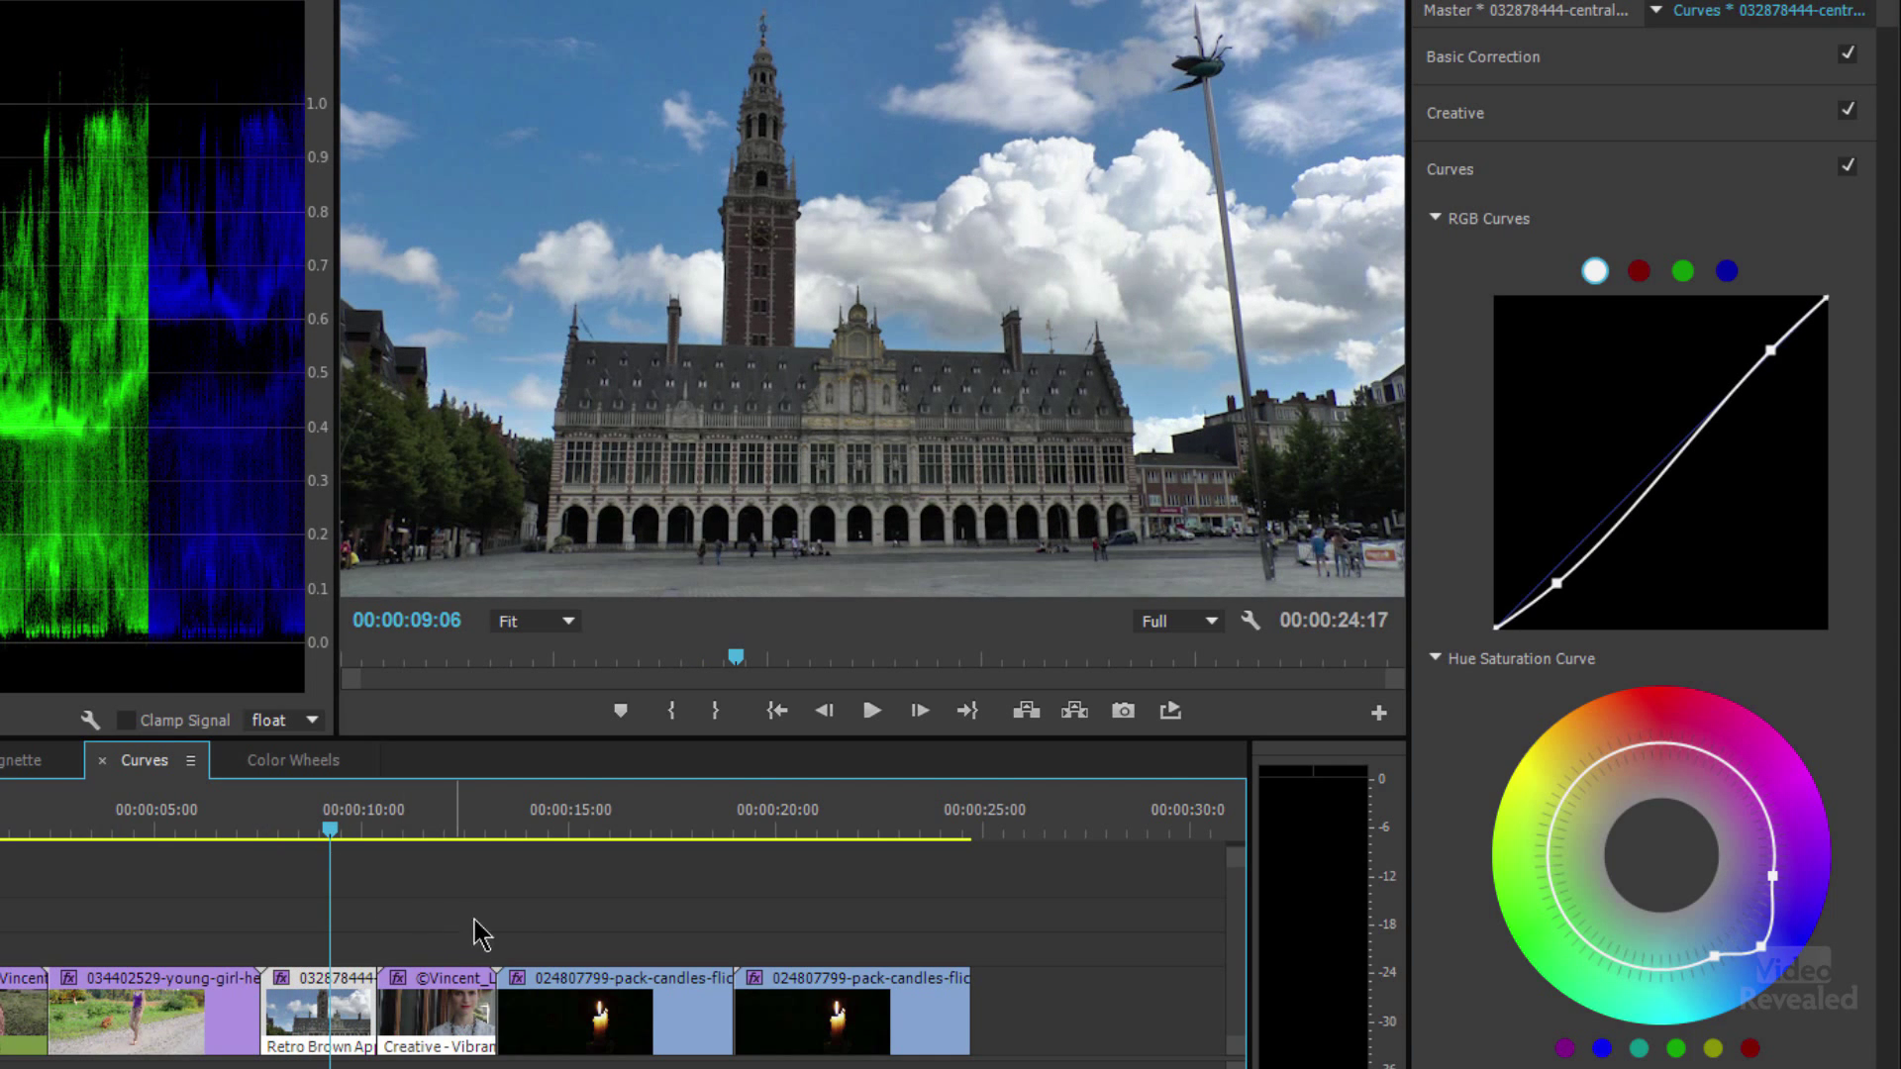
{"action": "mouse_move", "coordinate": [1760, 947]}
{"action": "left_mouse_down"}
{"action": "mouse_move", "coordinate": [1728, 907]}
{"action": "mouse_move", "coordinate": [1766, 925]}
{"action": "mouse_move", "coordinate": [1777, 946]}
{"action": "mouse_move", "coordinate": [1712, 880]}
{"action": "mouse_move", "coordinate": [1794, 950]}
{"action": "left_mouse_up"}
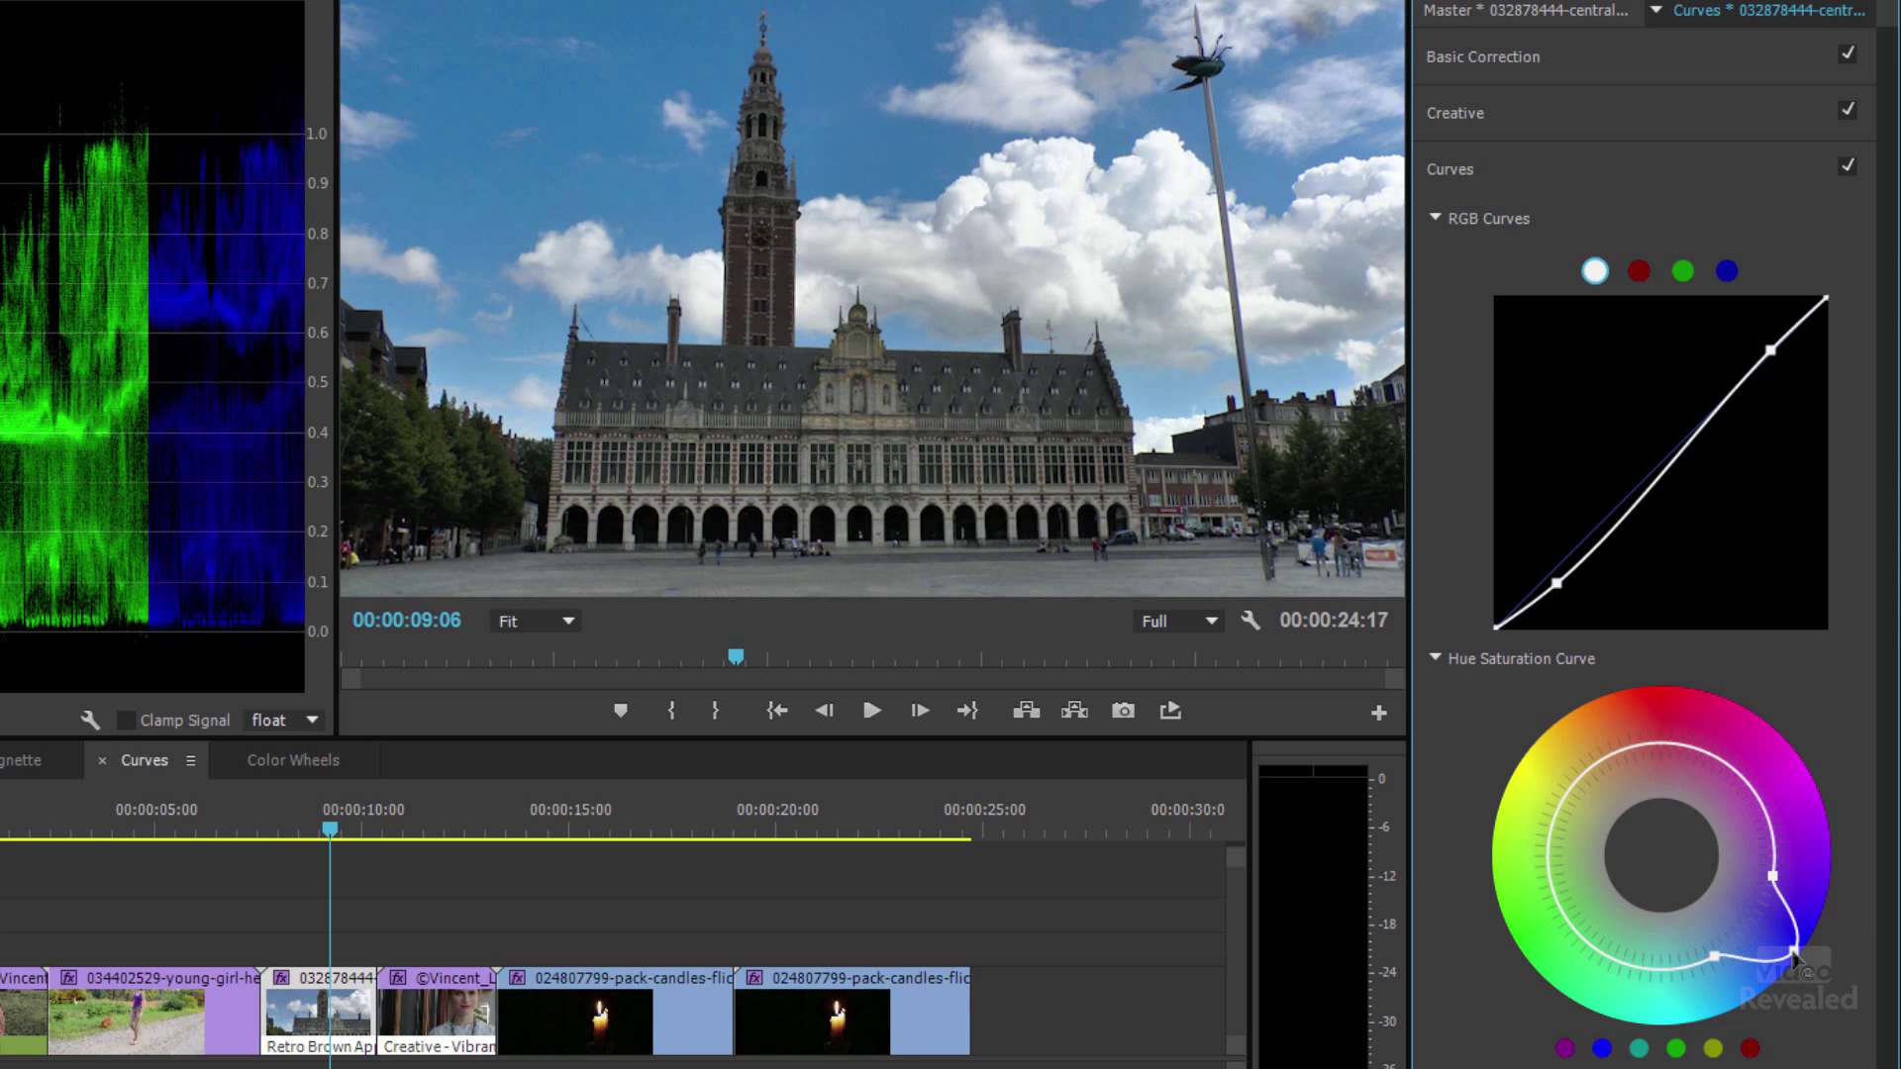
Reset the building clip's hue saturation curve, add the preset blue points and pull the middle one outward to saturate the blues
{"action": "left_click_drag", "start_coordinate": [1794, 956], "coordinate": [1791, 899]}
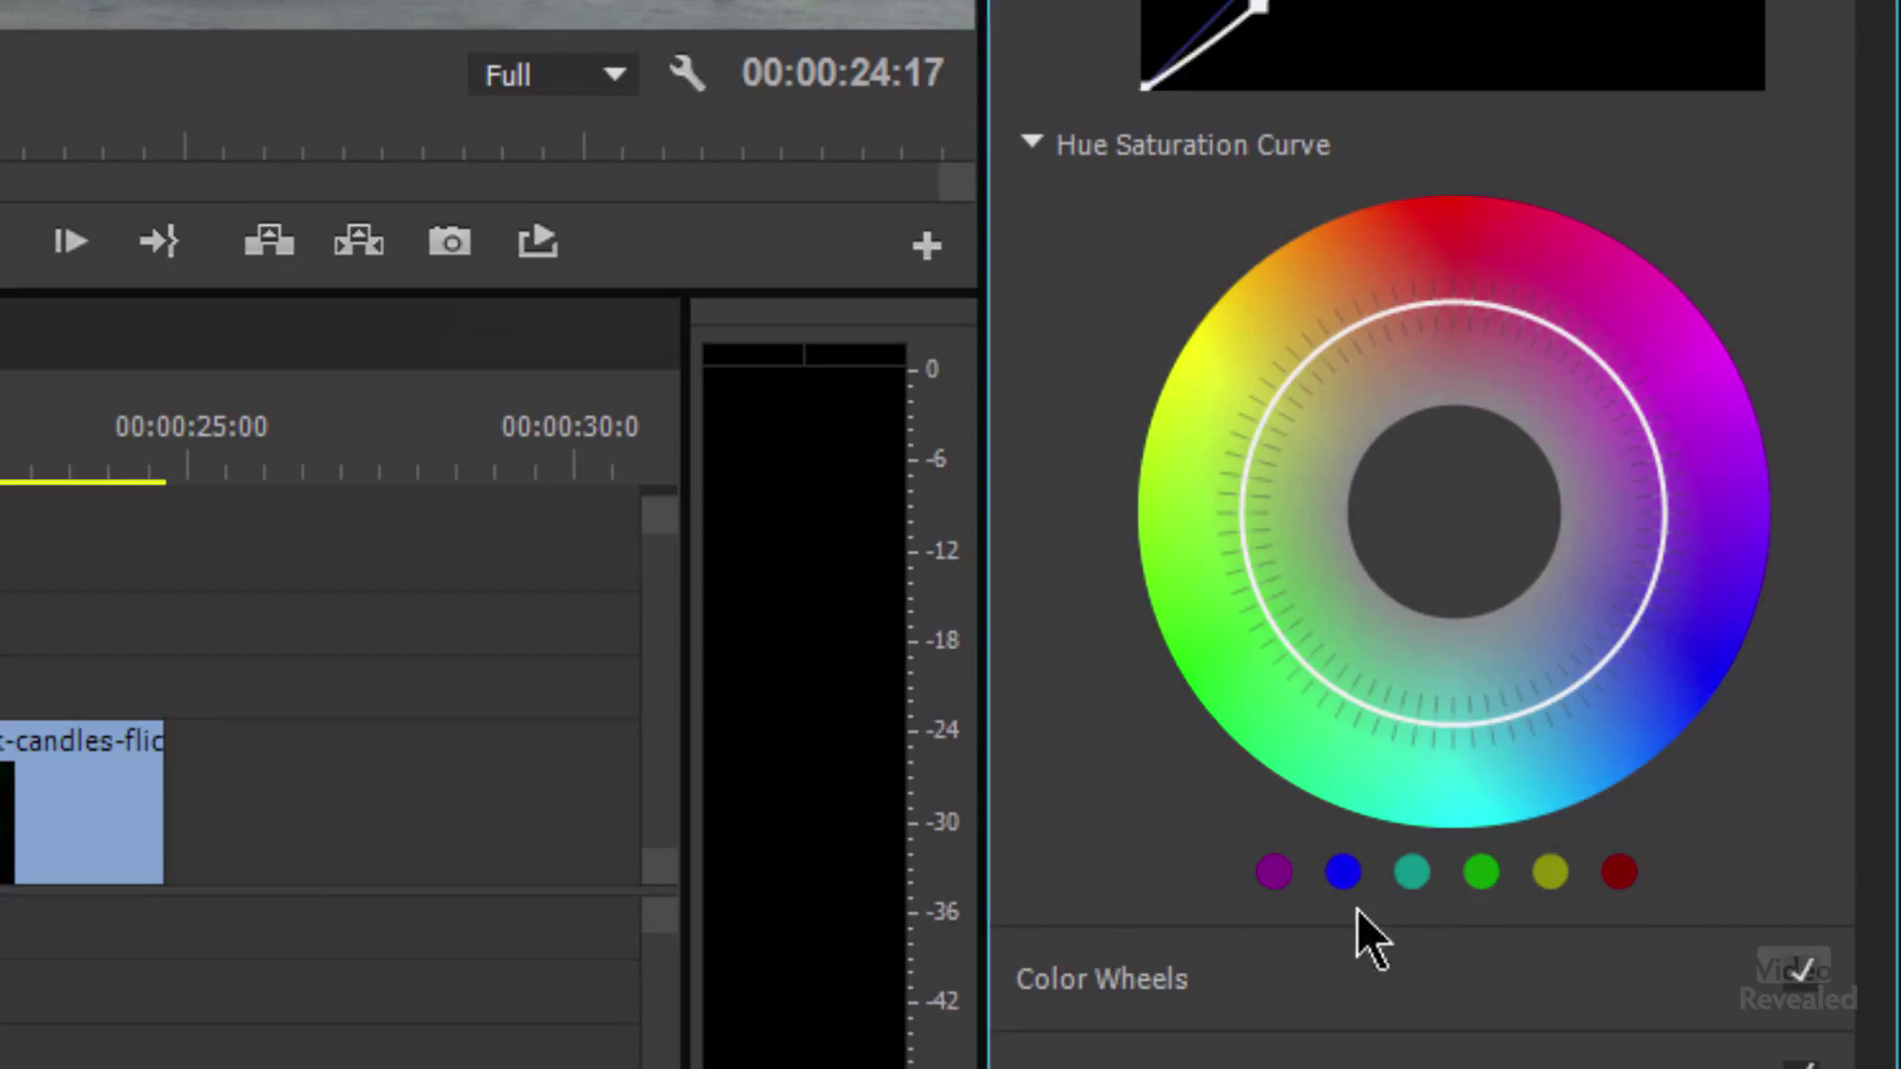
{"action": "left_click", "coordinate": [1346, 876]}
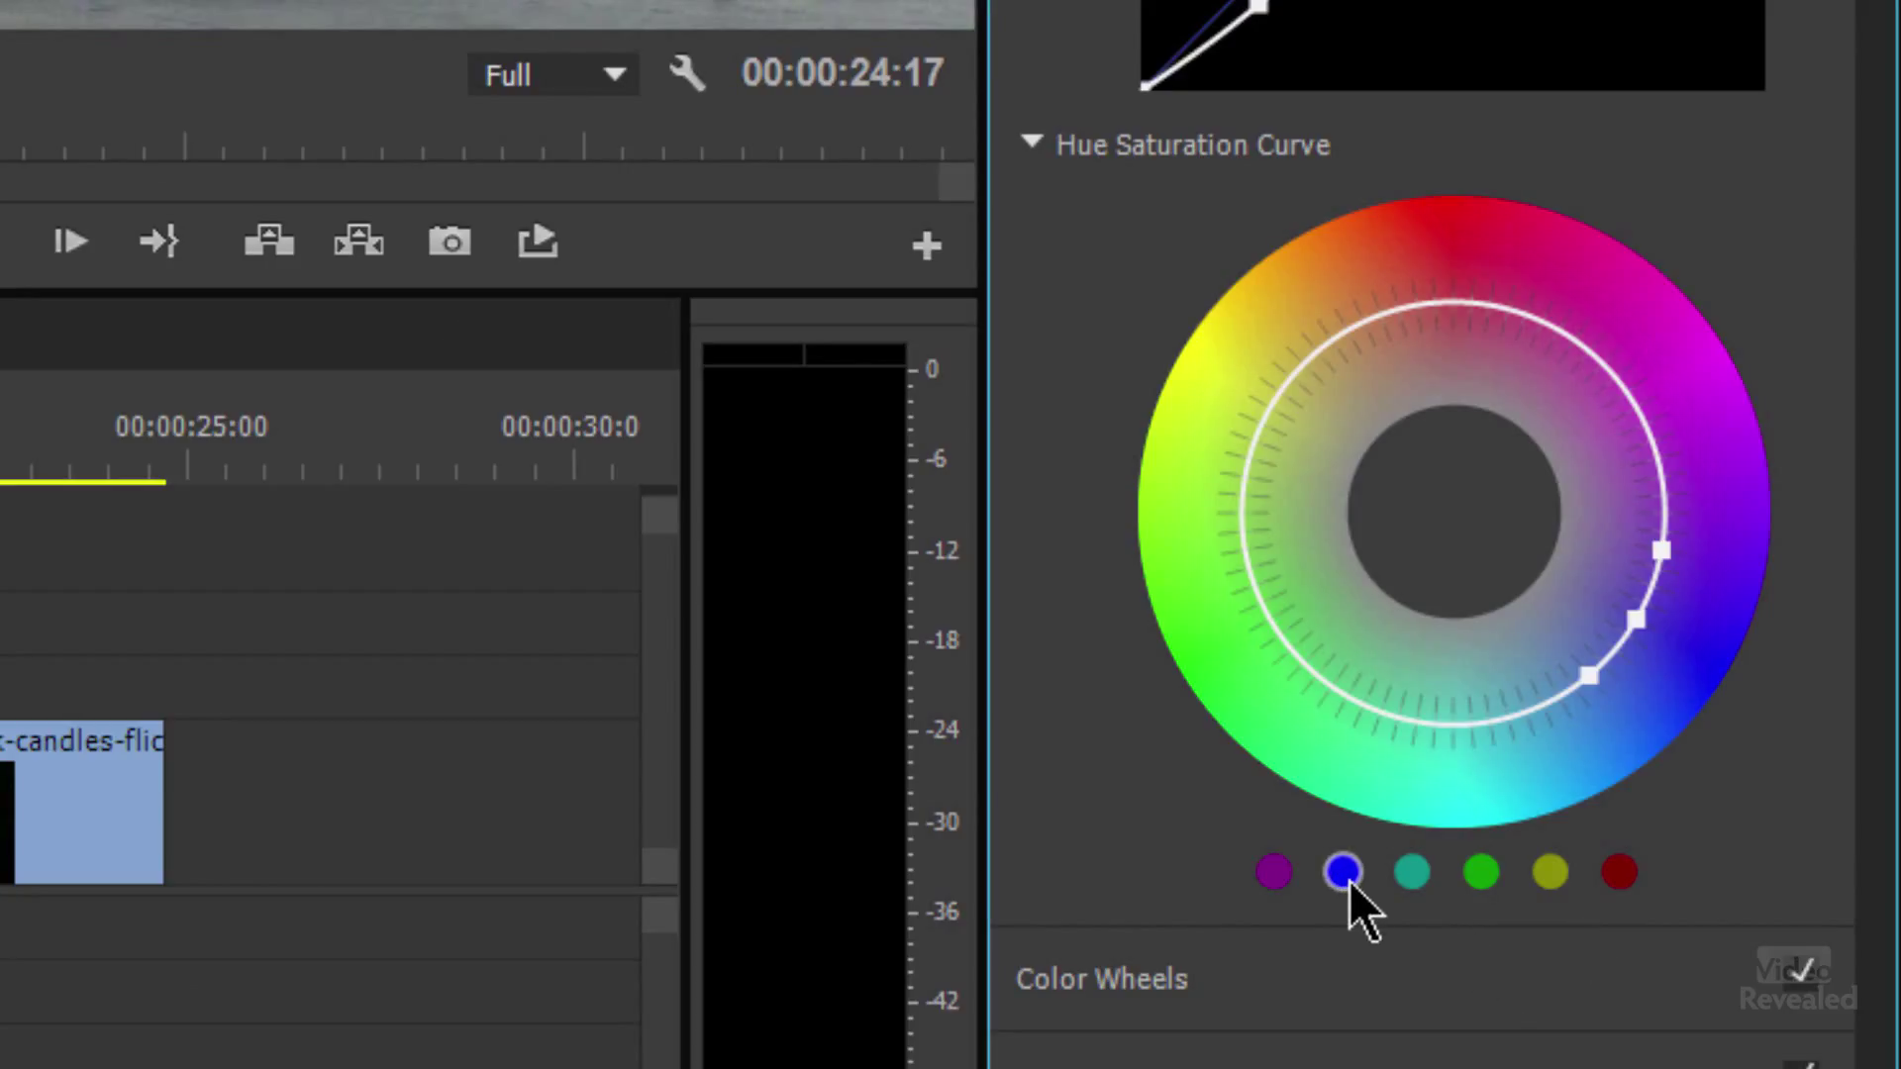
{"action": "left_click_drag", "start_coordinate": [1636, 620], "coordinate": [1695, 681]}
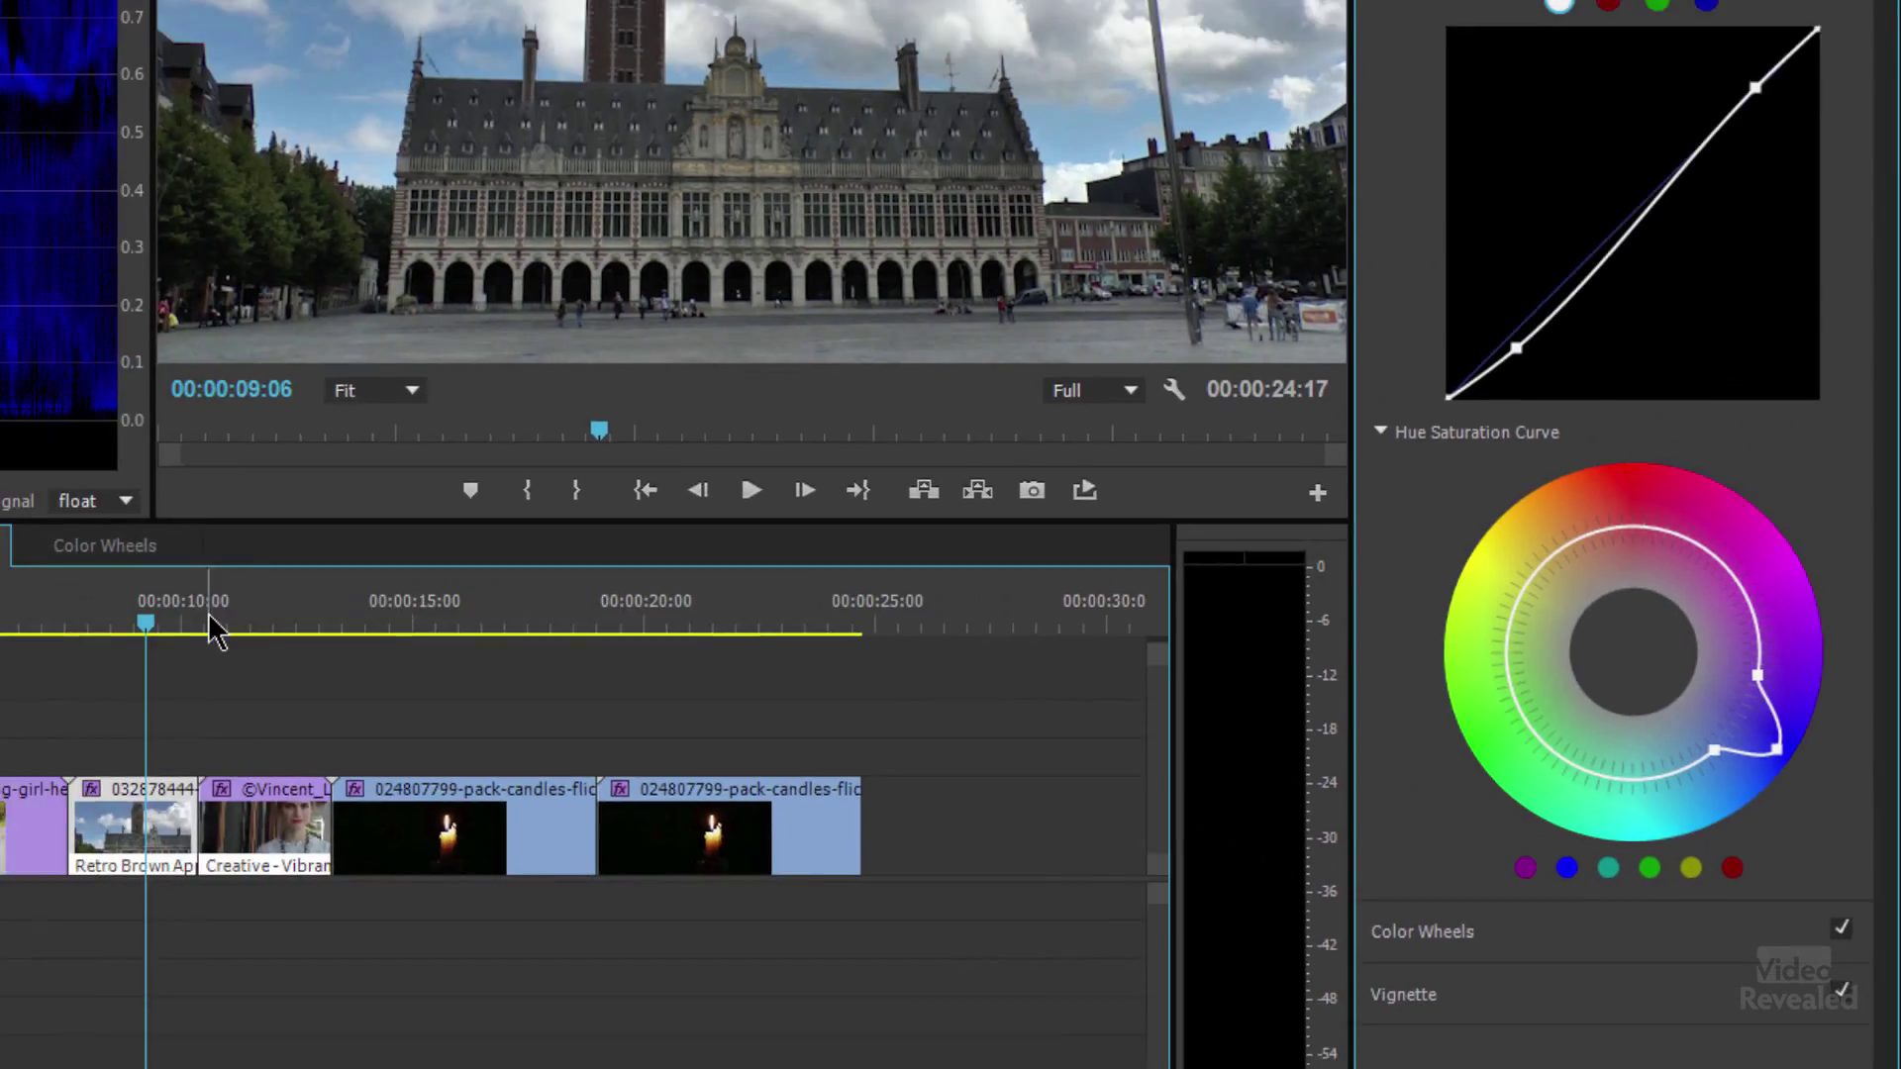
Go to the portrait clip at 00:00:10:22 to examine its hue saturation curve
{"action": "mouse_move", "coordinate": [208, 624]}
{"action": "left_mouse_down"}
{"action": "mouse_move", "coordinate": [247, 647]}
{"action": "mouse_move", "coordinate": [231, 646]}
{"action": "left_mouse_up"}
{"action": "left_click_drag", "start_coordinate": [822, 715], "coordinate": [817, 715]}
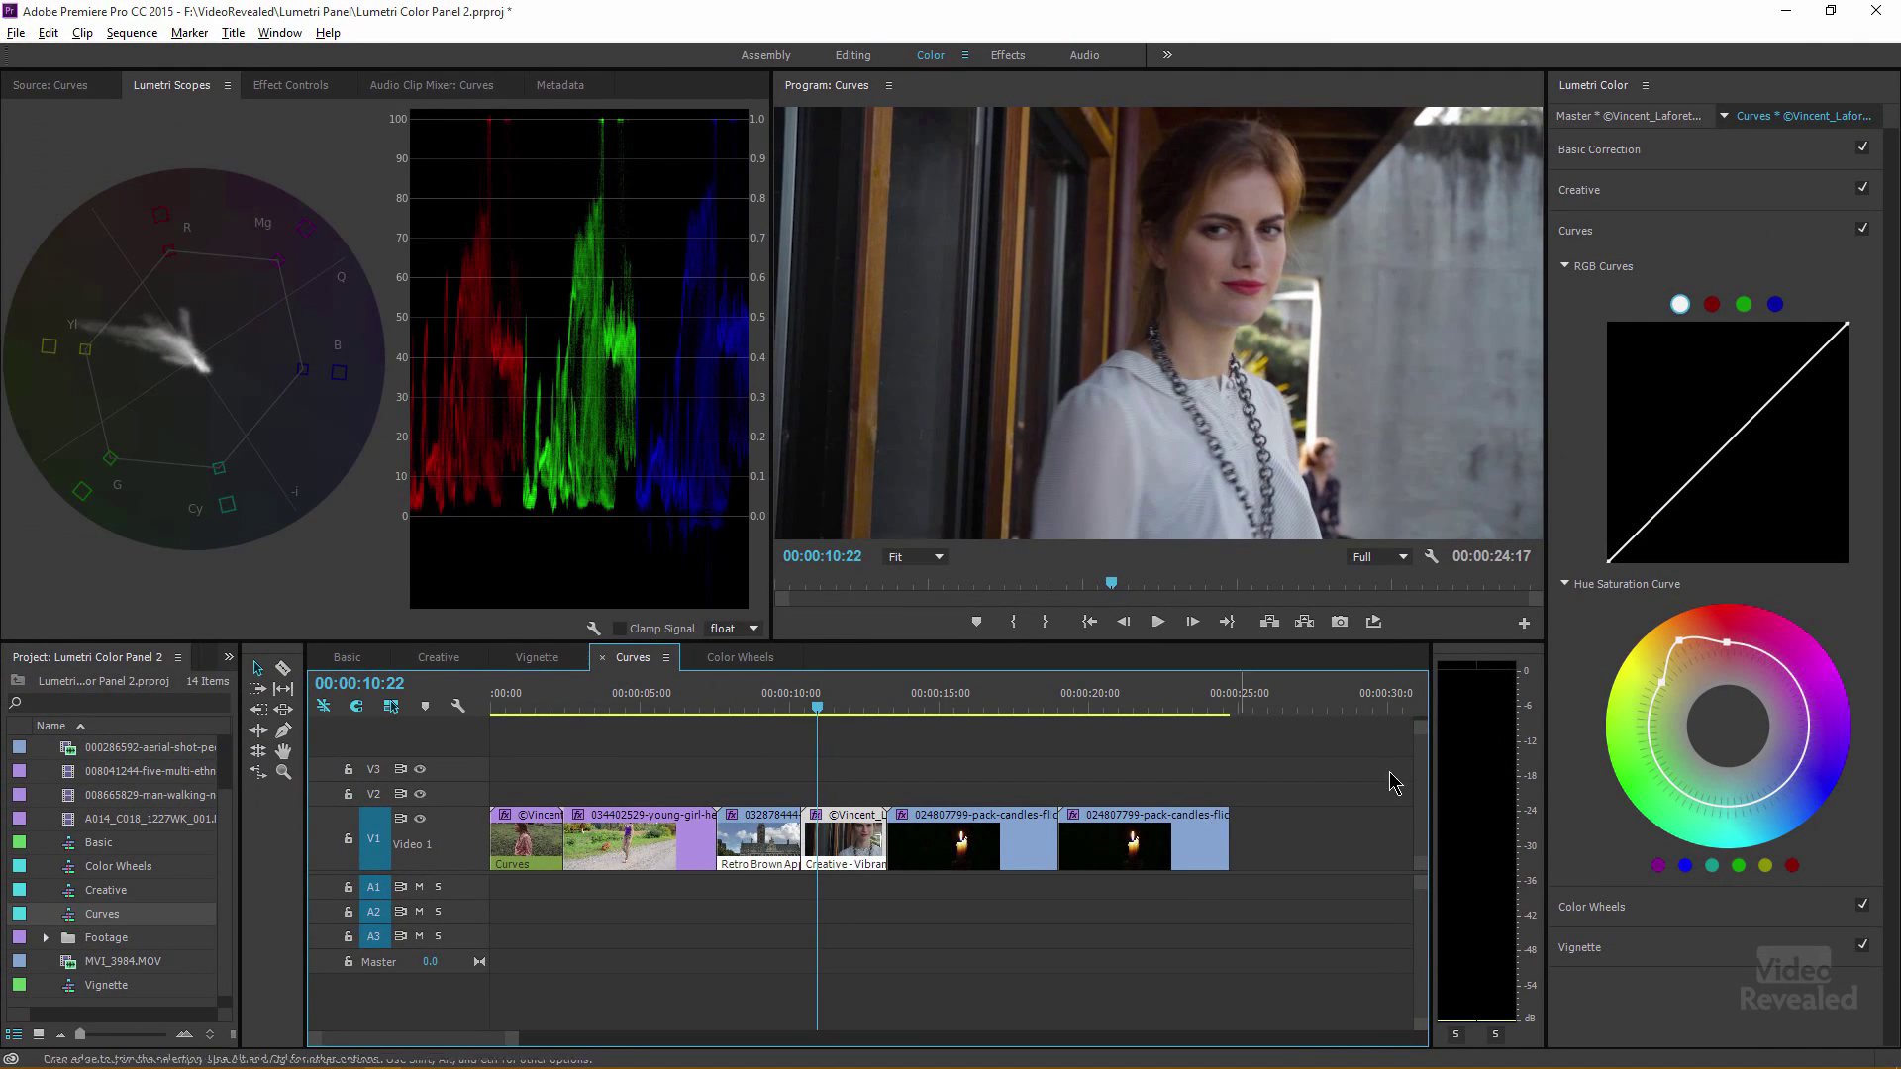
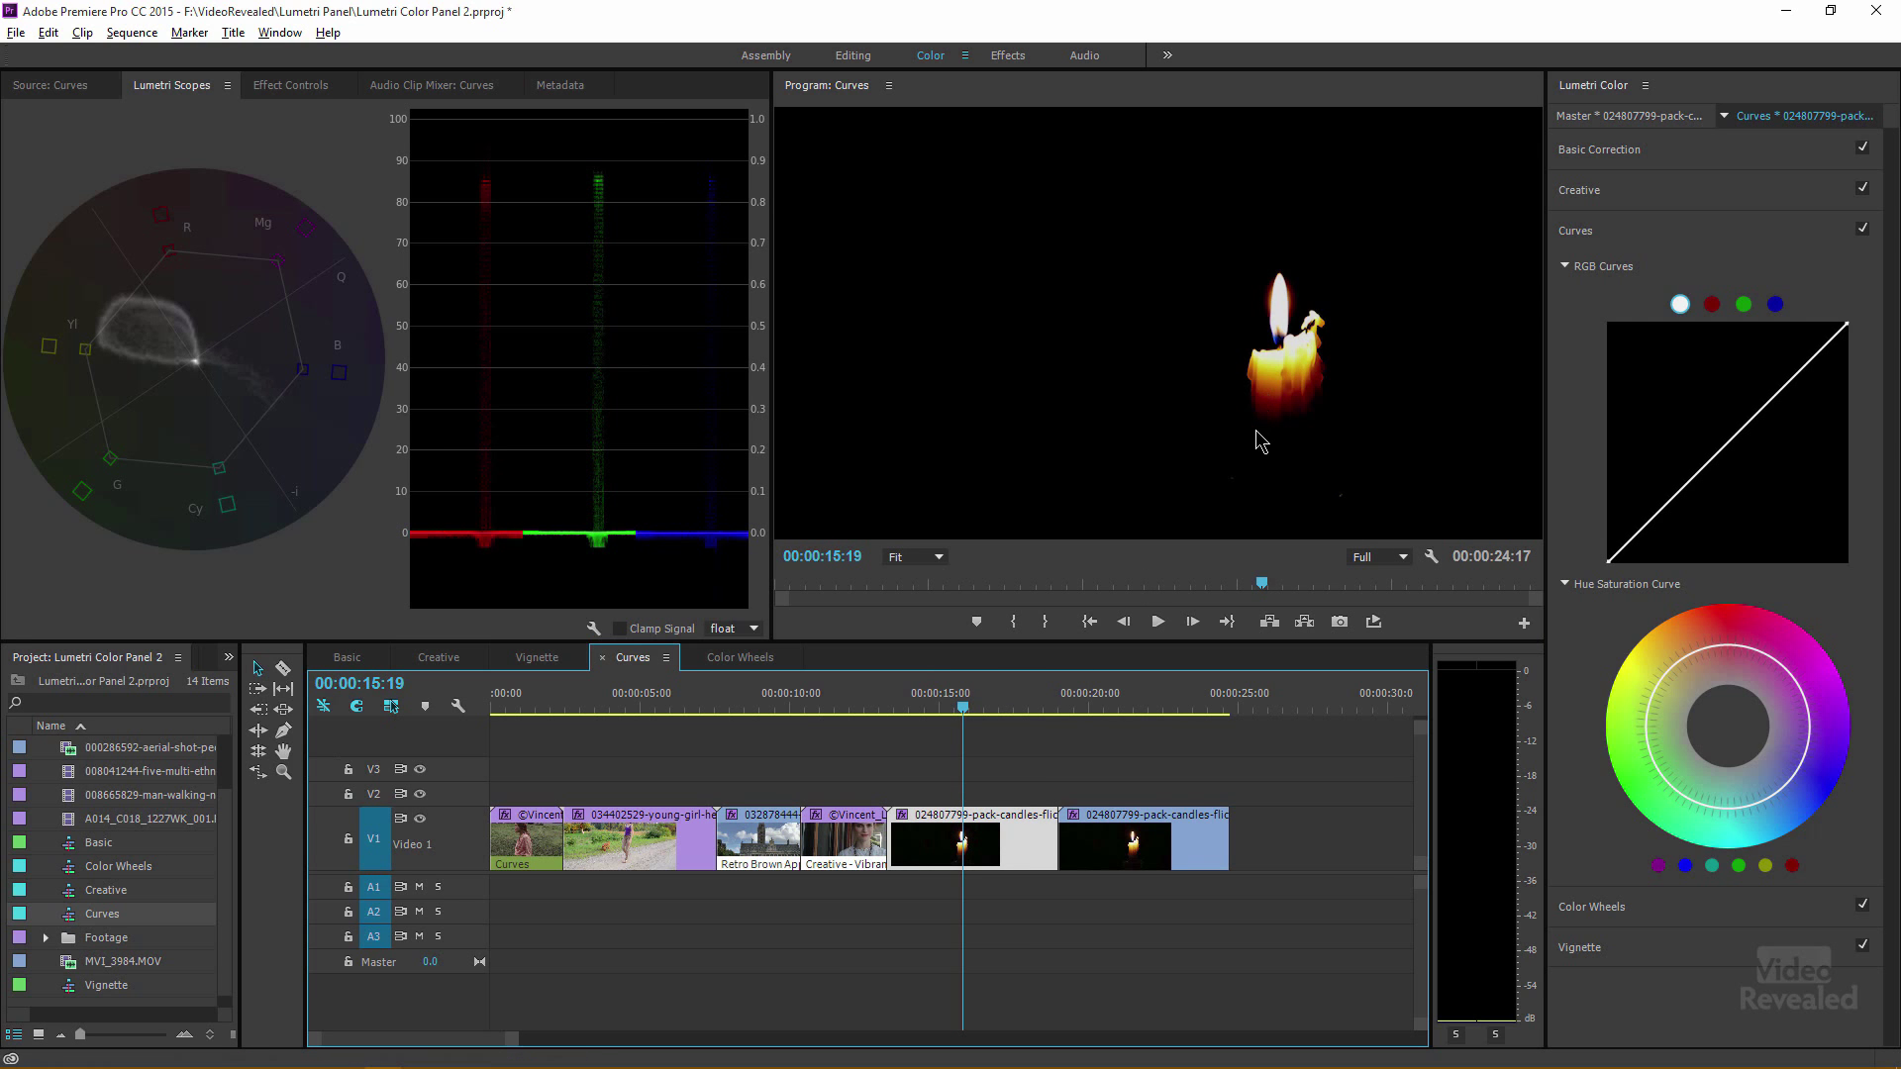
Inspect the first candle clip's RGB Curves effect and scopes, show it in the Source monitor, and park the program at 00:00:20:09
{"action": "left_click", "coordinate": [291, 87]}
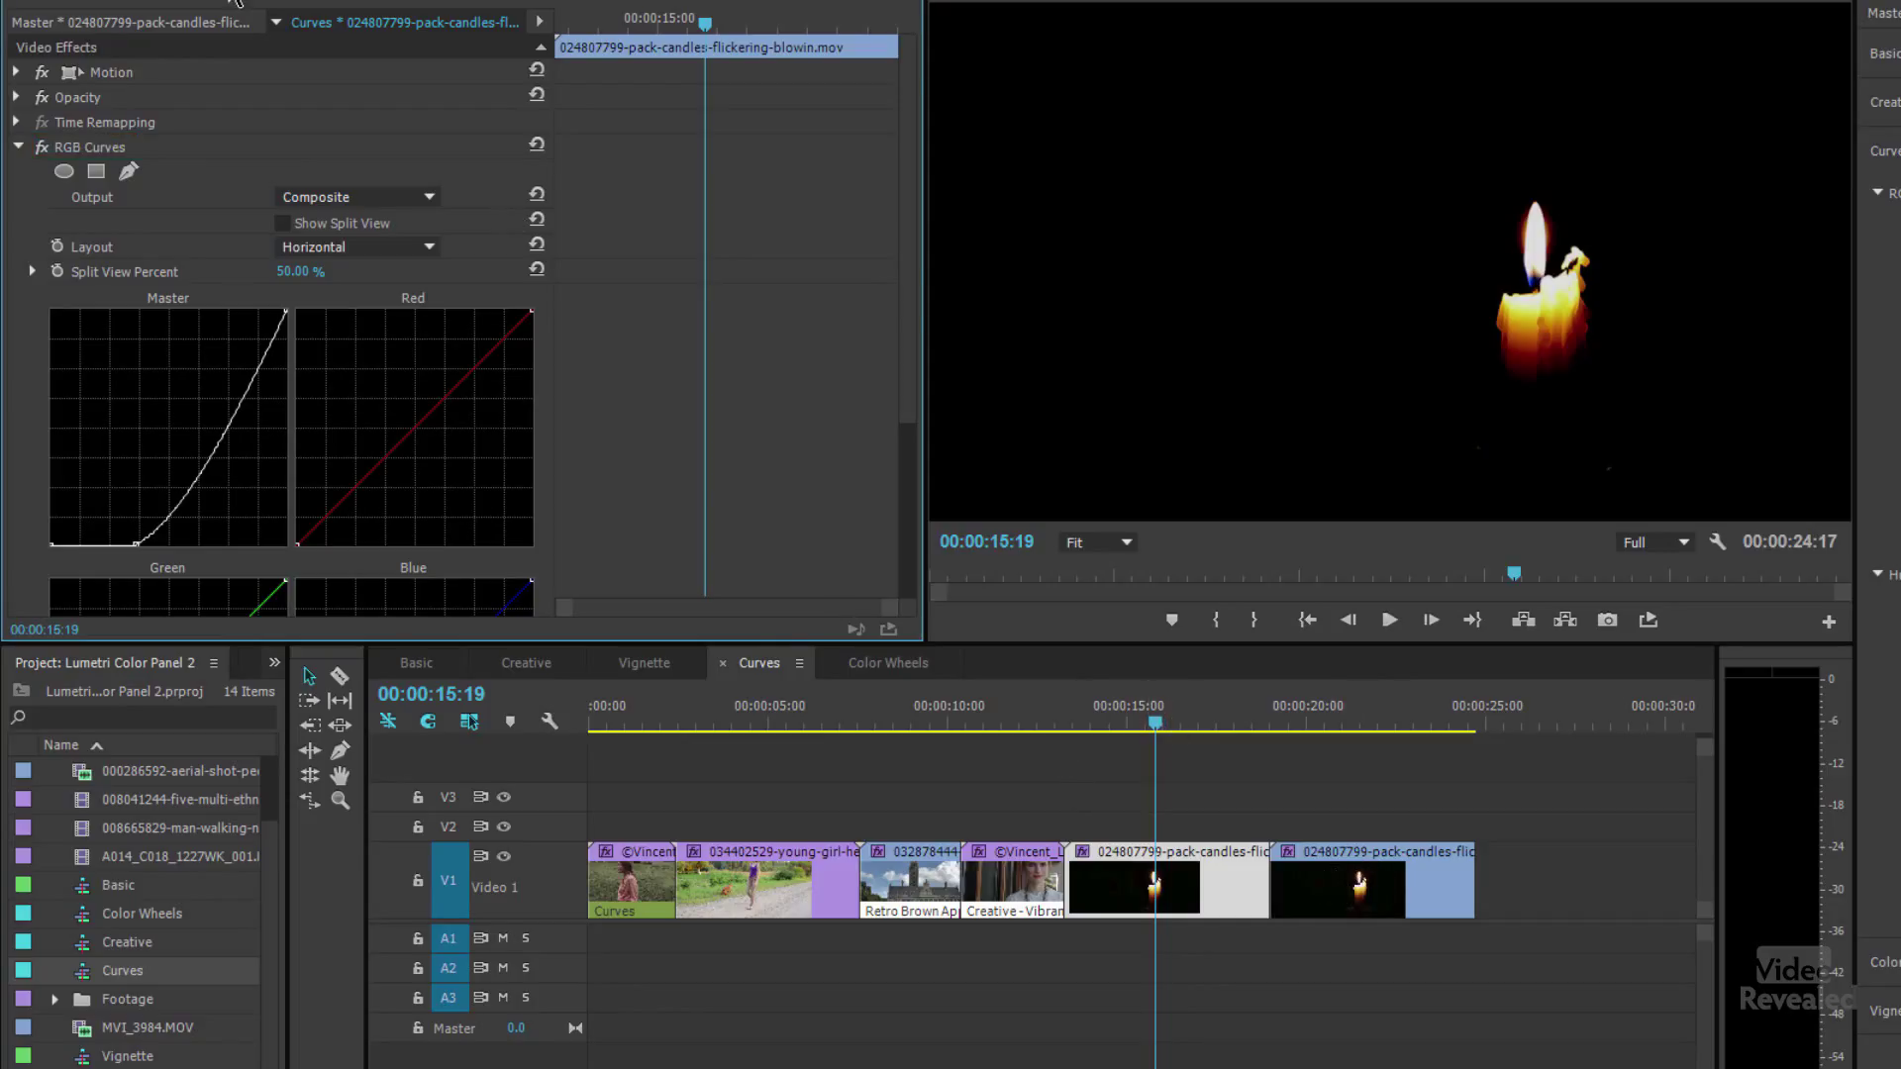
{"action": "left_click", "coordinate": [151, 2]}
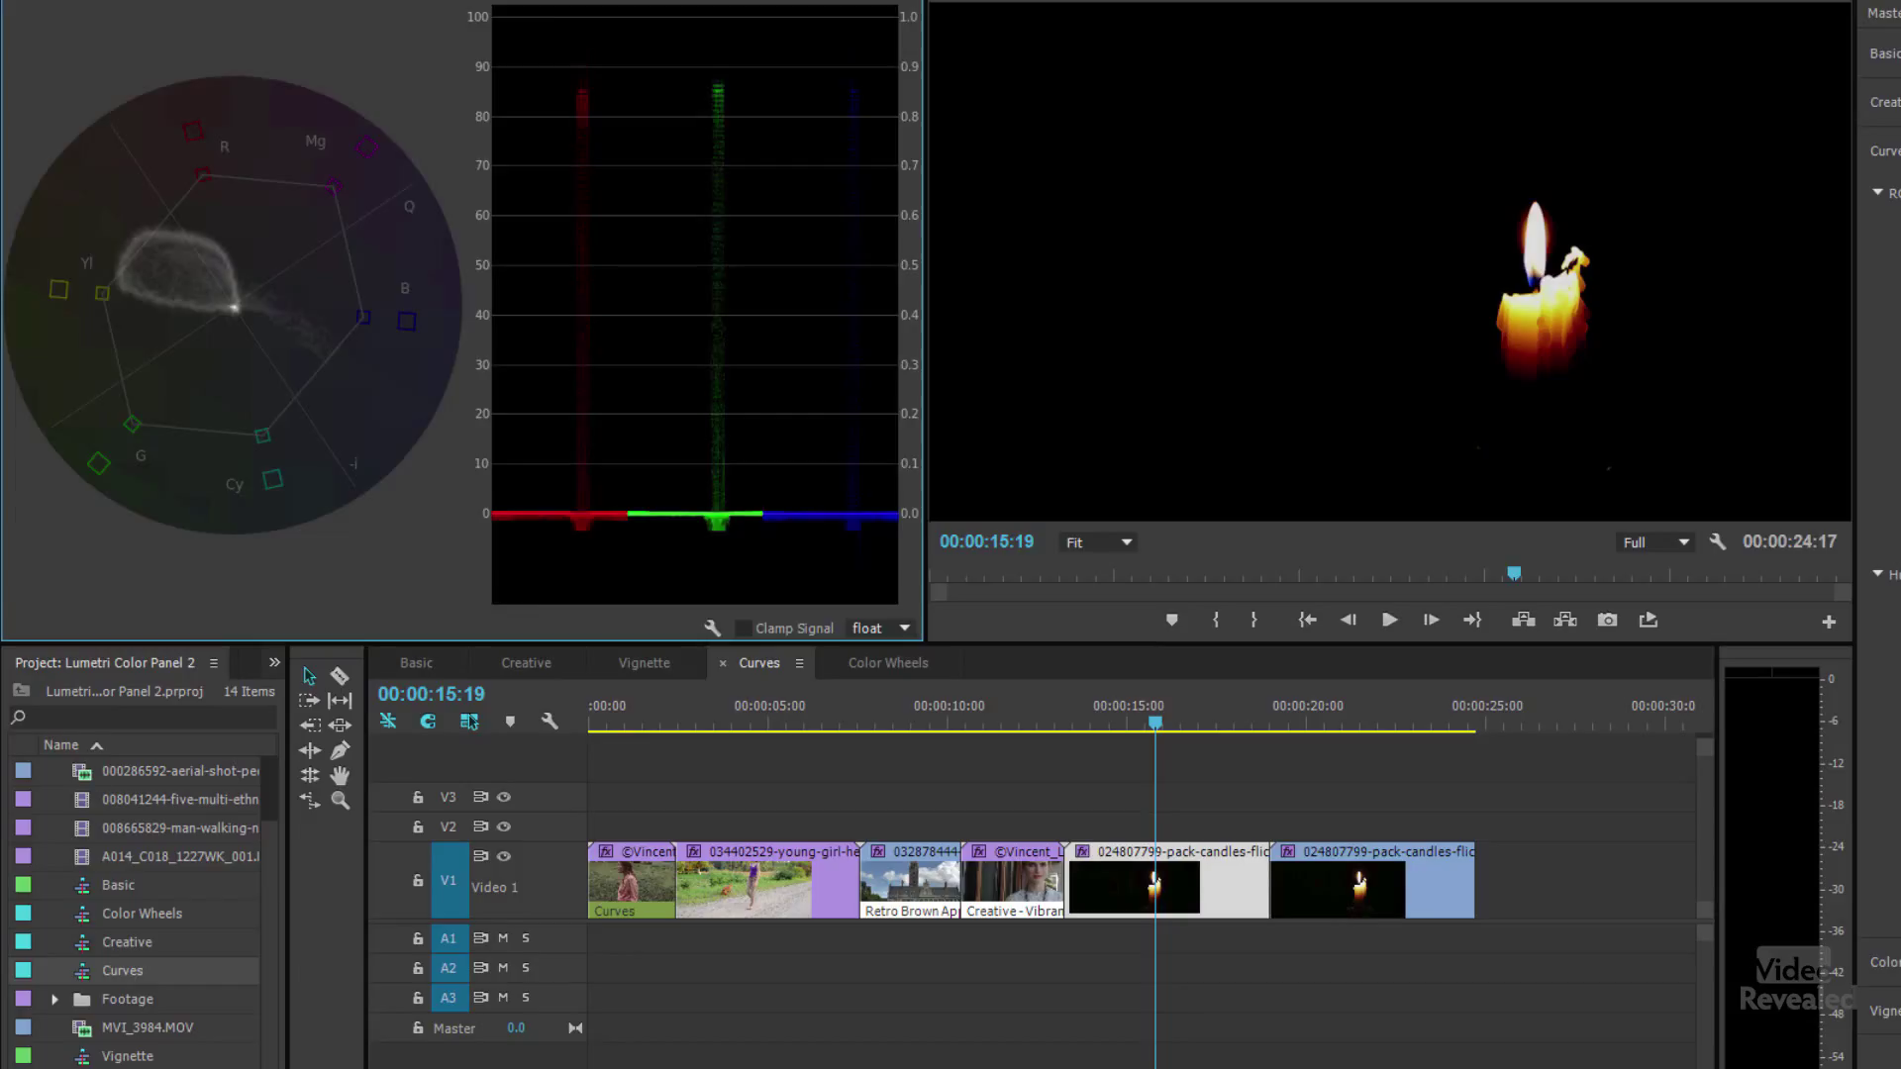
{"action": "left_click", "coordinate": [95, 4]}
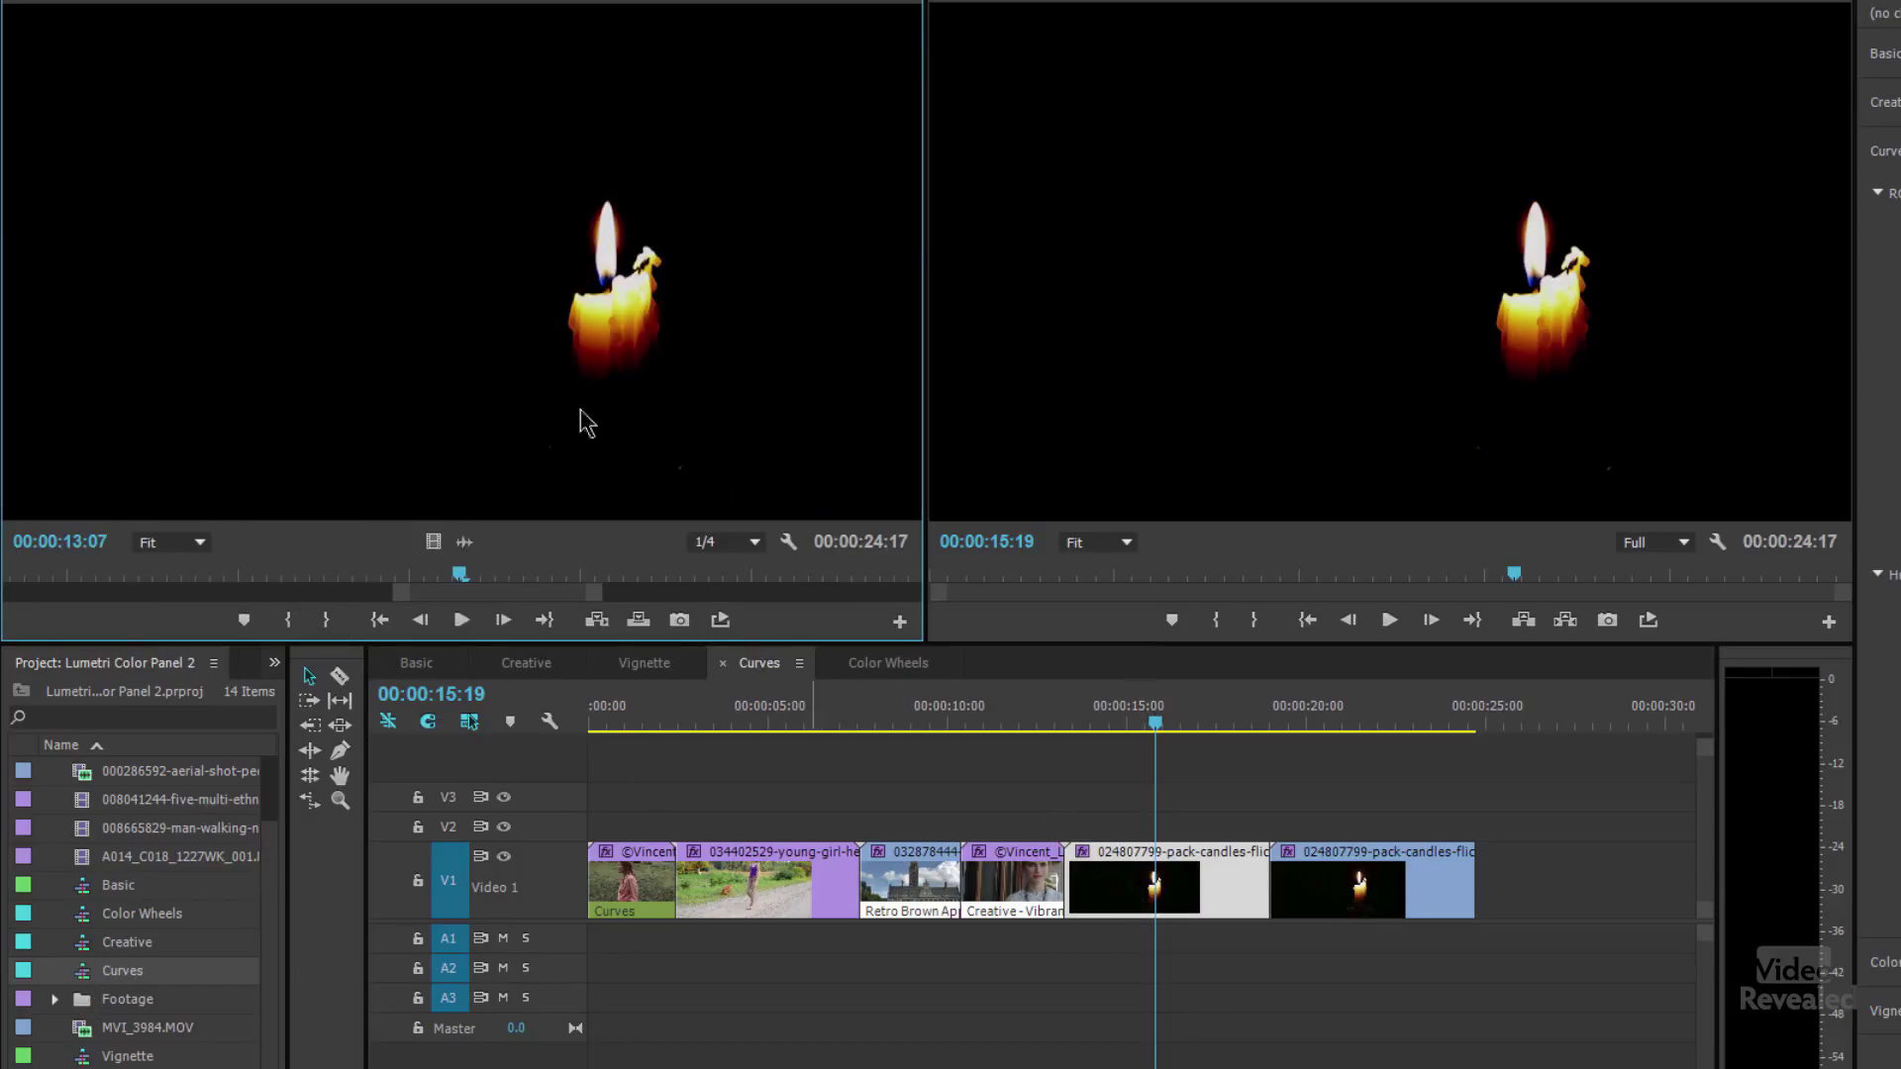
{"action": "mouse_move", "coordinate": [1317, 726]}
{"action": "left_mouse_down"}
{"action": "mouse_move", "coordinate": [1352, 729]}
{"action": "mouse_move", "coordinate": [1303, 725]}
{"action": "mouse_move", "coordinate": [1331, 712]}
{"action": "left_mouse_up"}
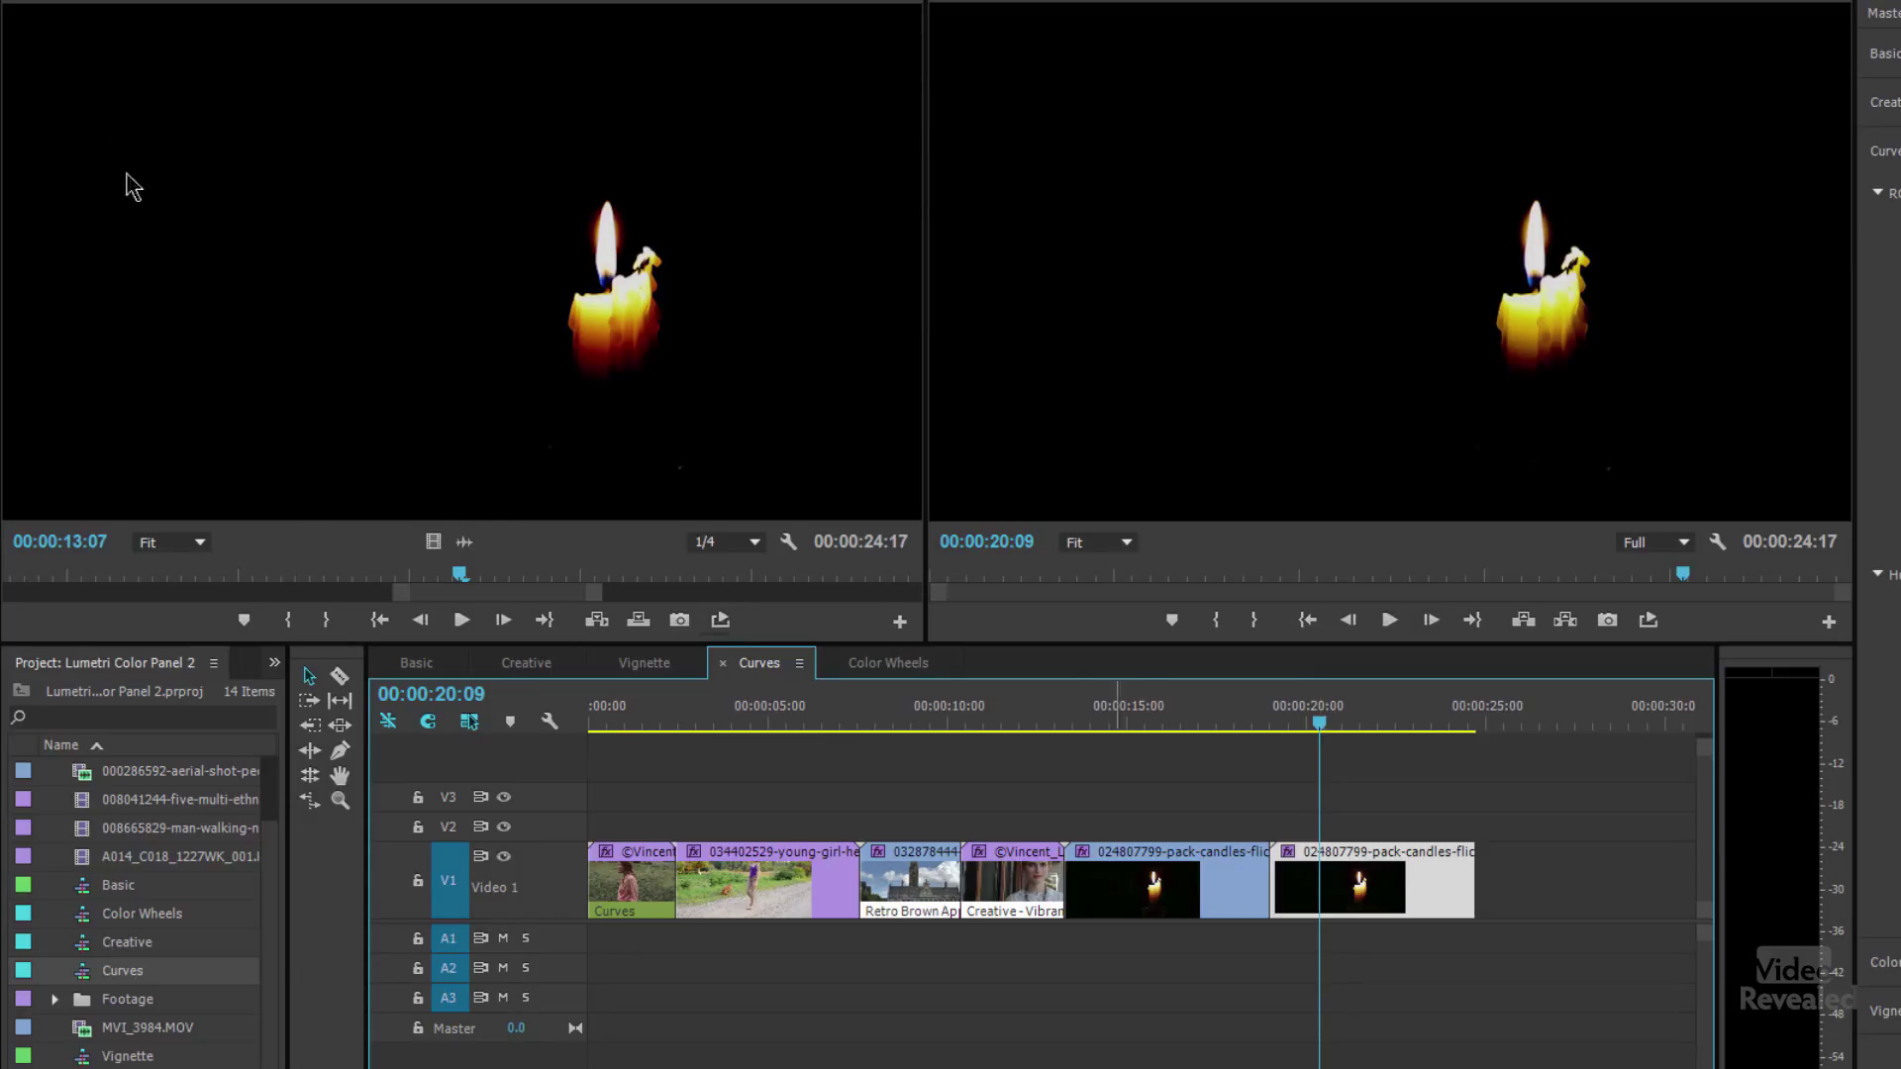
Dock the Lumetri Scopes between the Effect Controls and the Program monitor and display only the vectorscope
{"action": "left_click", "coordinate": [203, 1]}
{"action": "left_click_drag", "start_coordinate": [201, 2], "coordinate": [286, 103]}
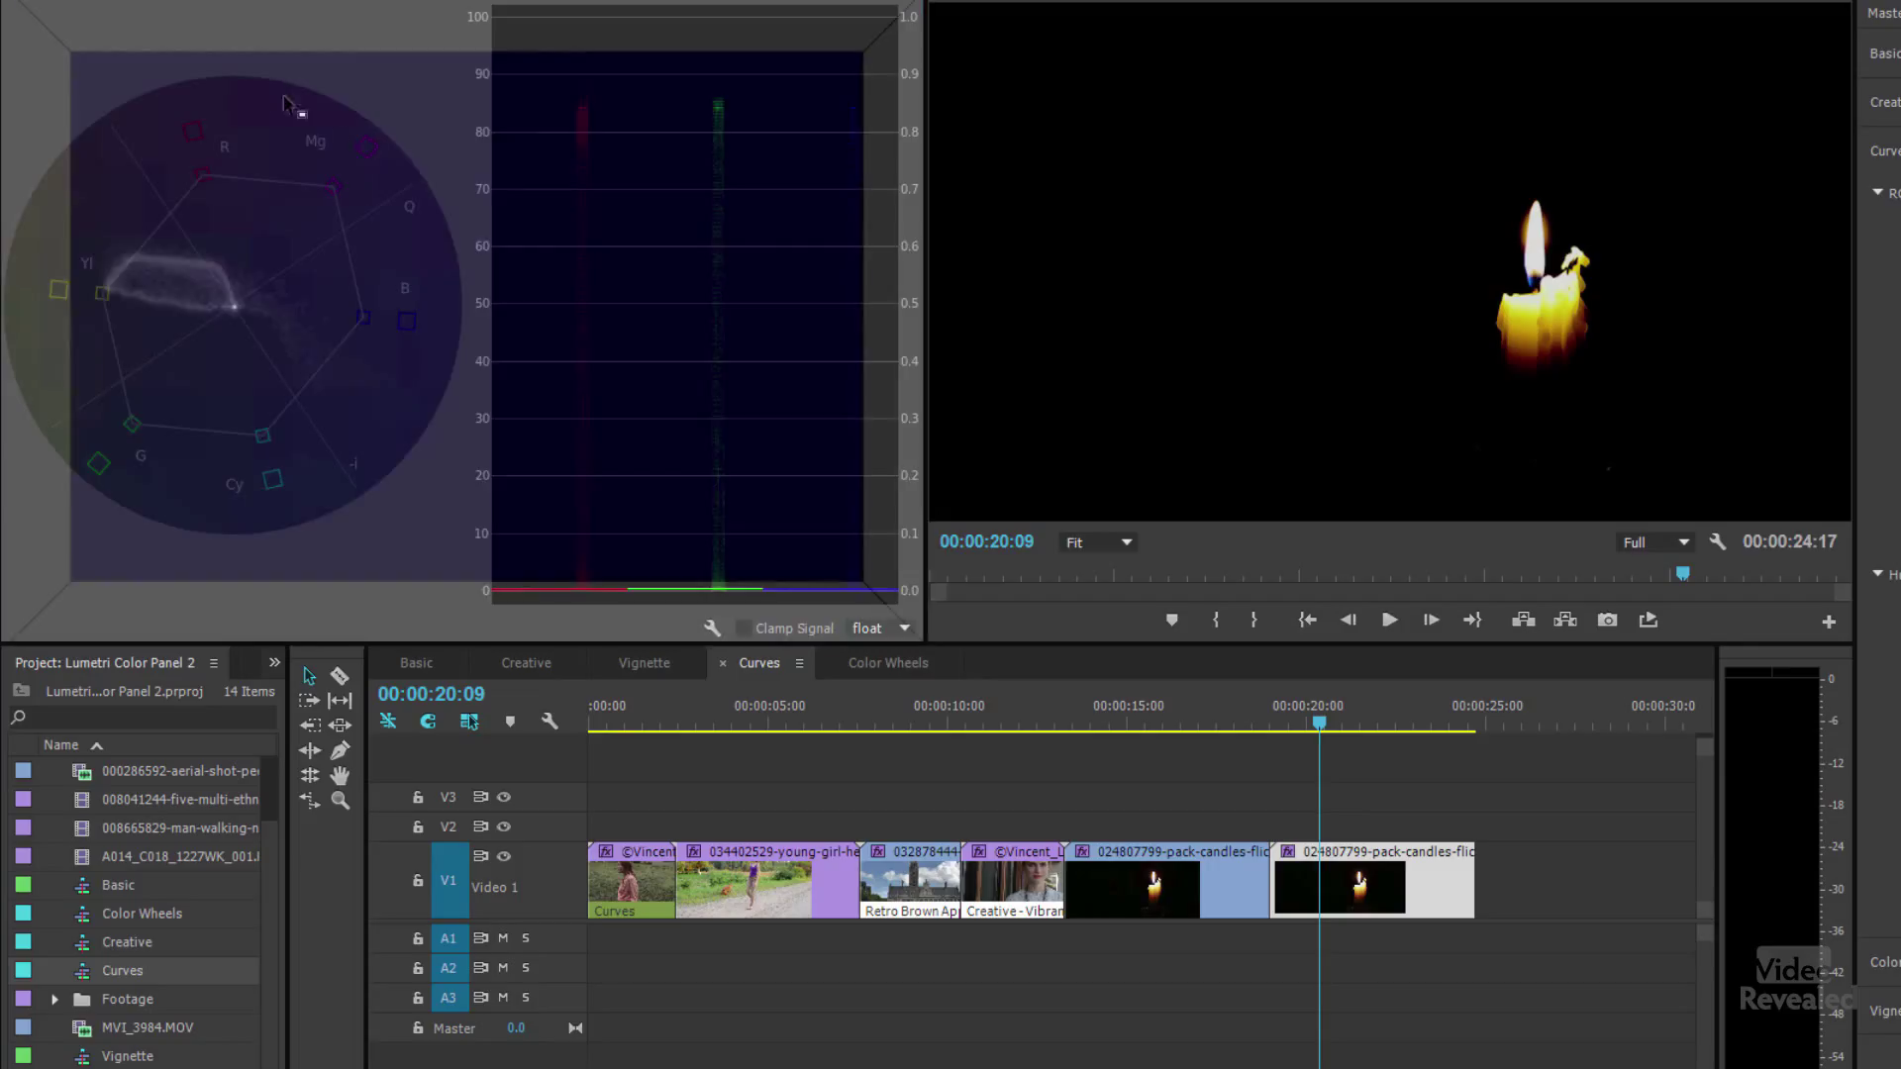
{"action": "left_click_drag", "start_coordinate": [769, 262], "coordinate": [908, 282]}
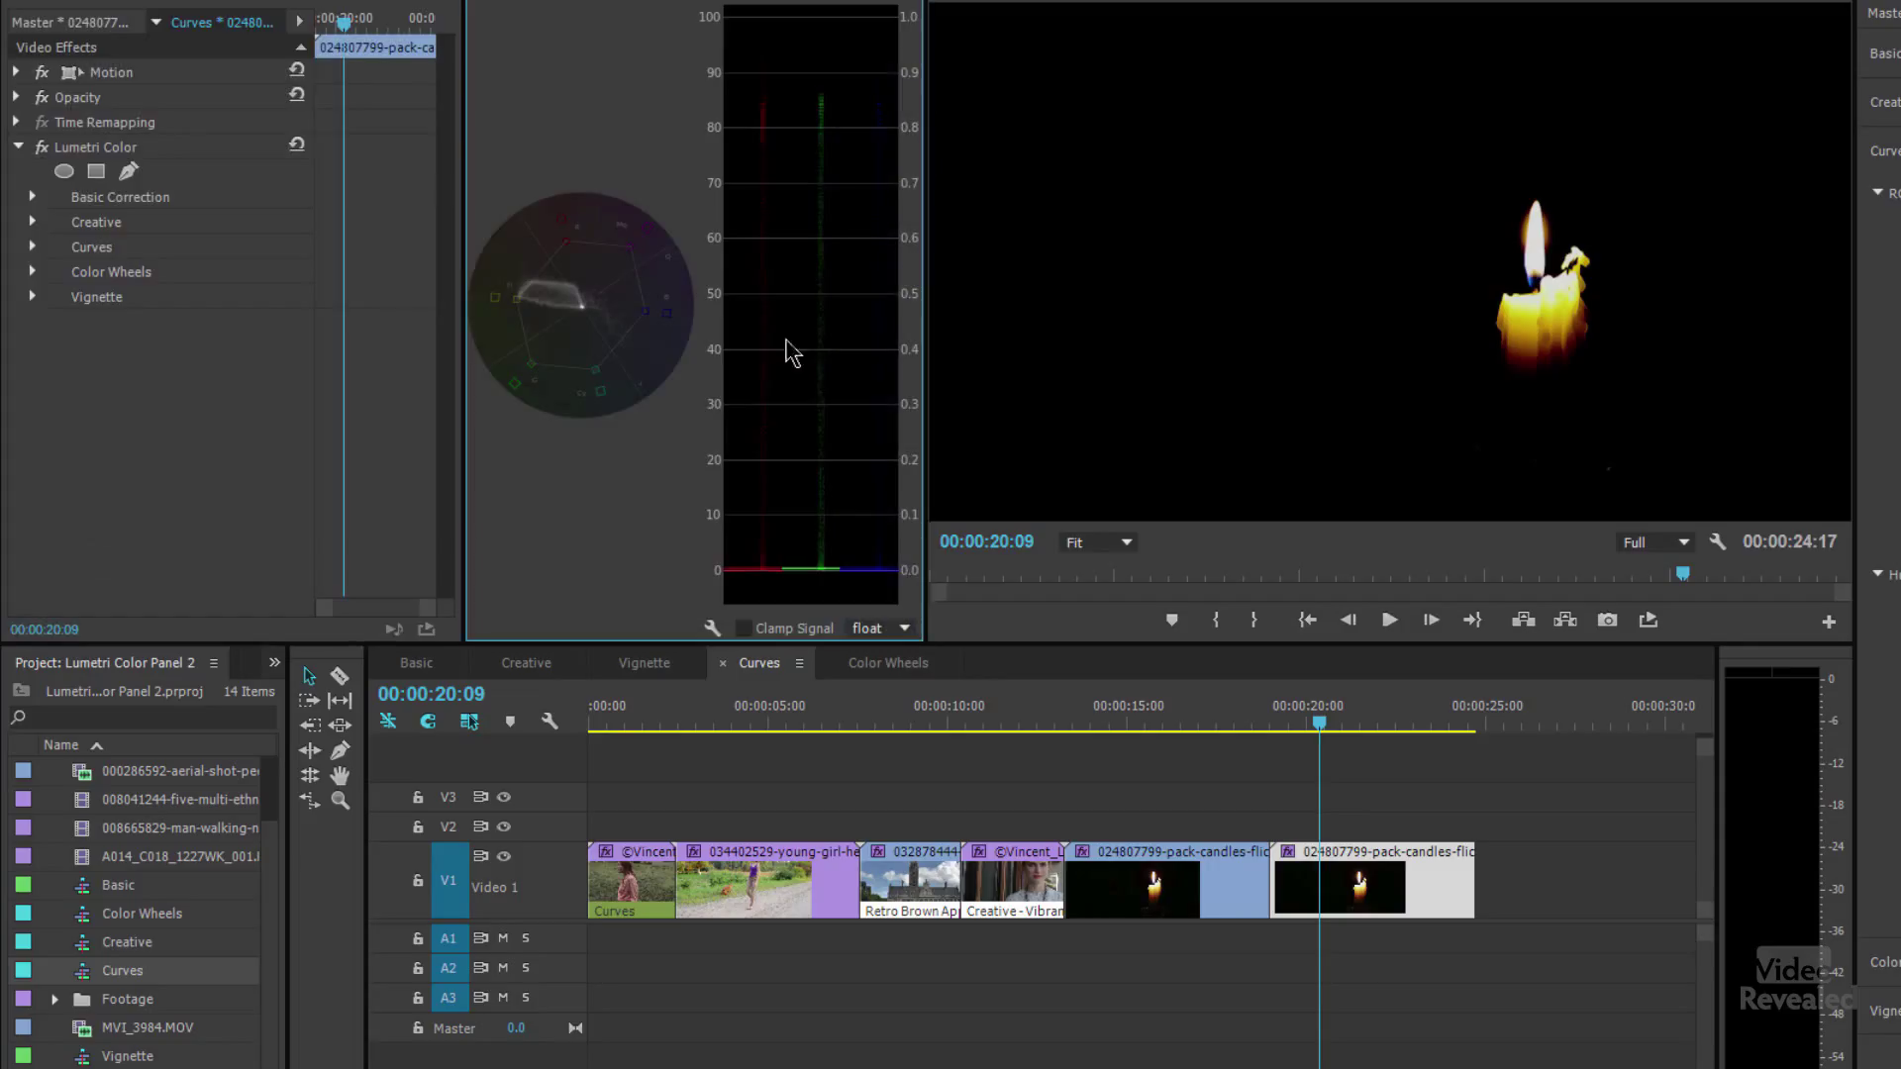
{"action": "right_click", "coordinate": [860, 289]}
{"action": "left_click", "coordinate": [877, 364]}
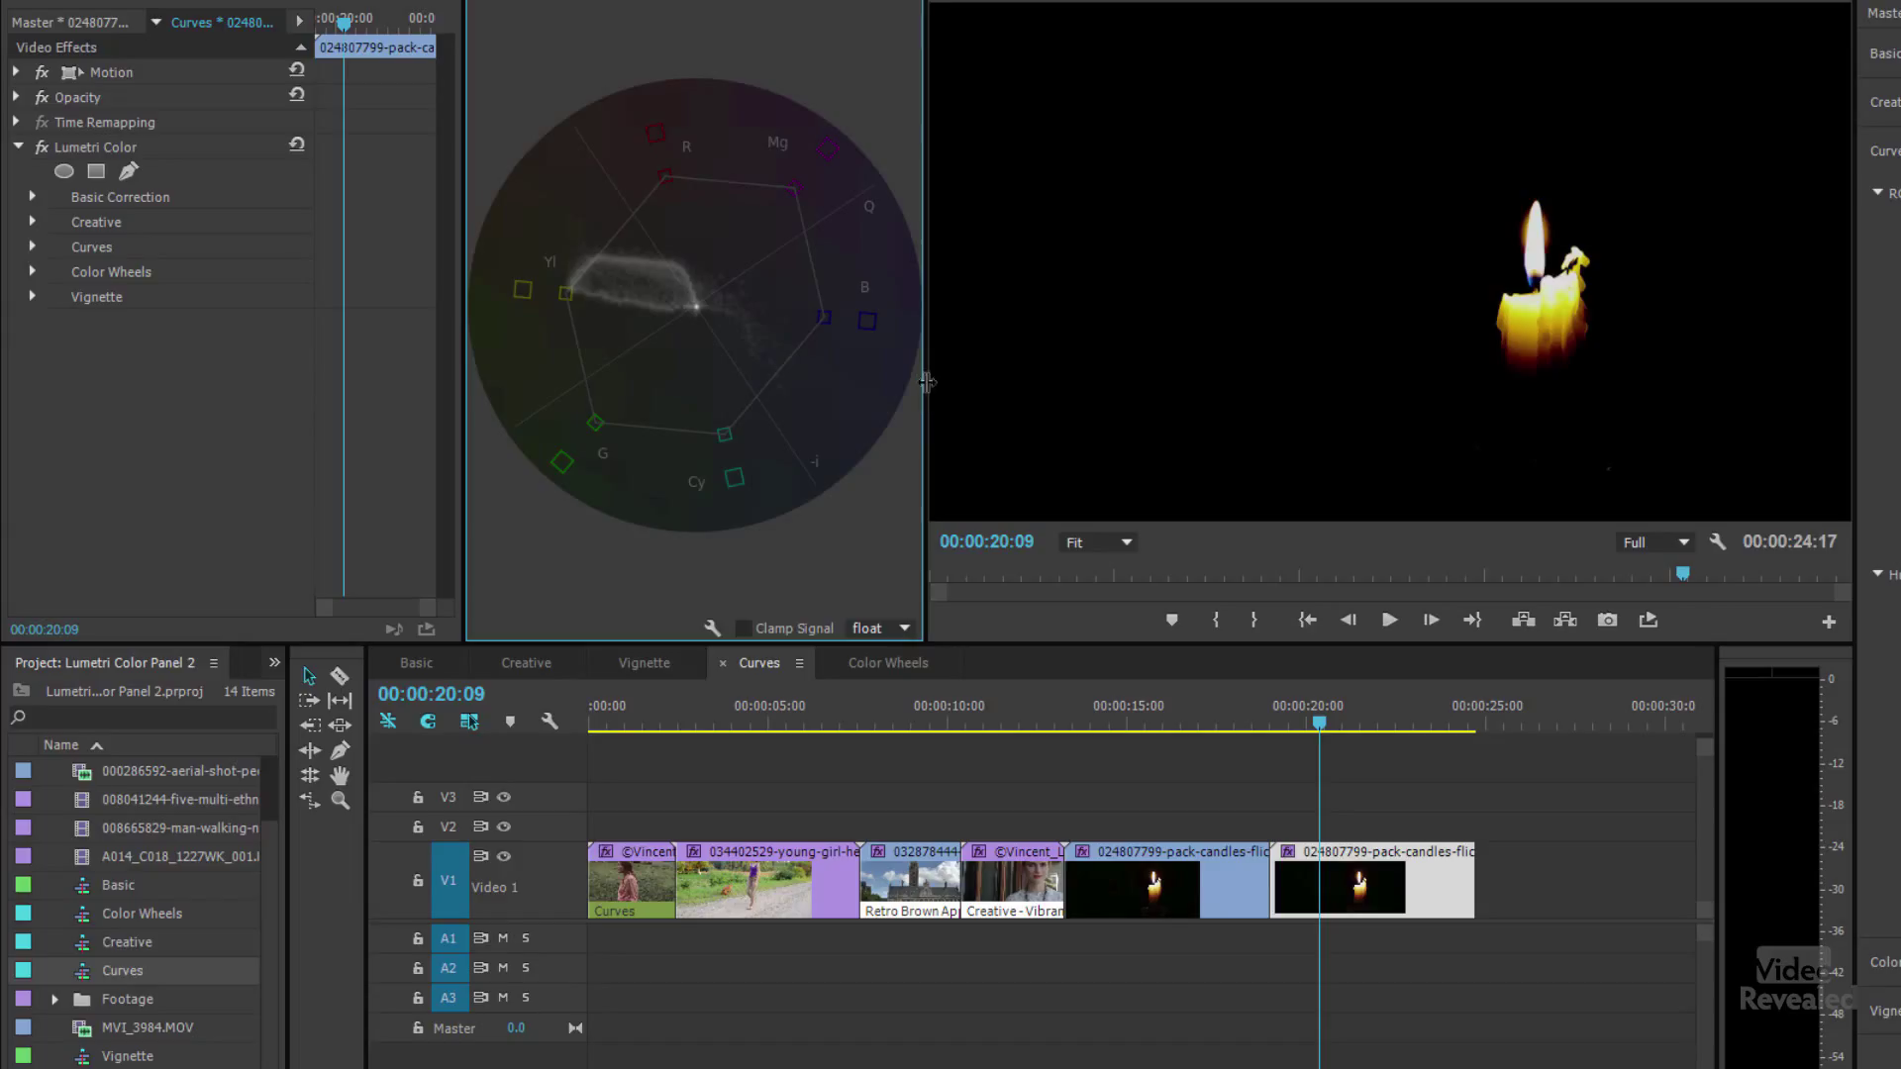
Resize the panels around the vectorscope to enlarge the area beside it, and show the Source monitor there
{"action": "left_click_drag", "start_coordinate": [991, 386], "coordinate": [1116, 386]}
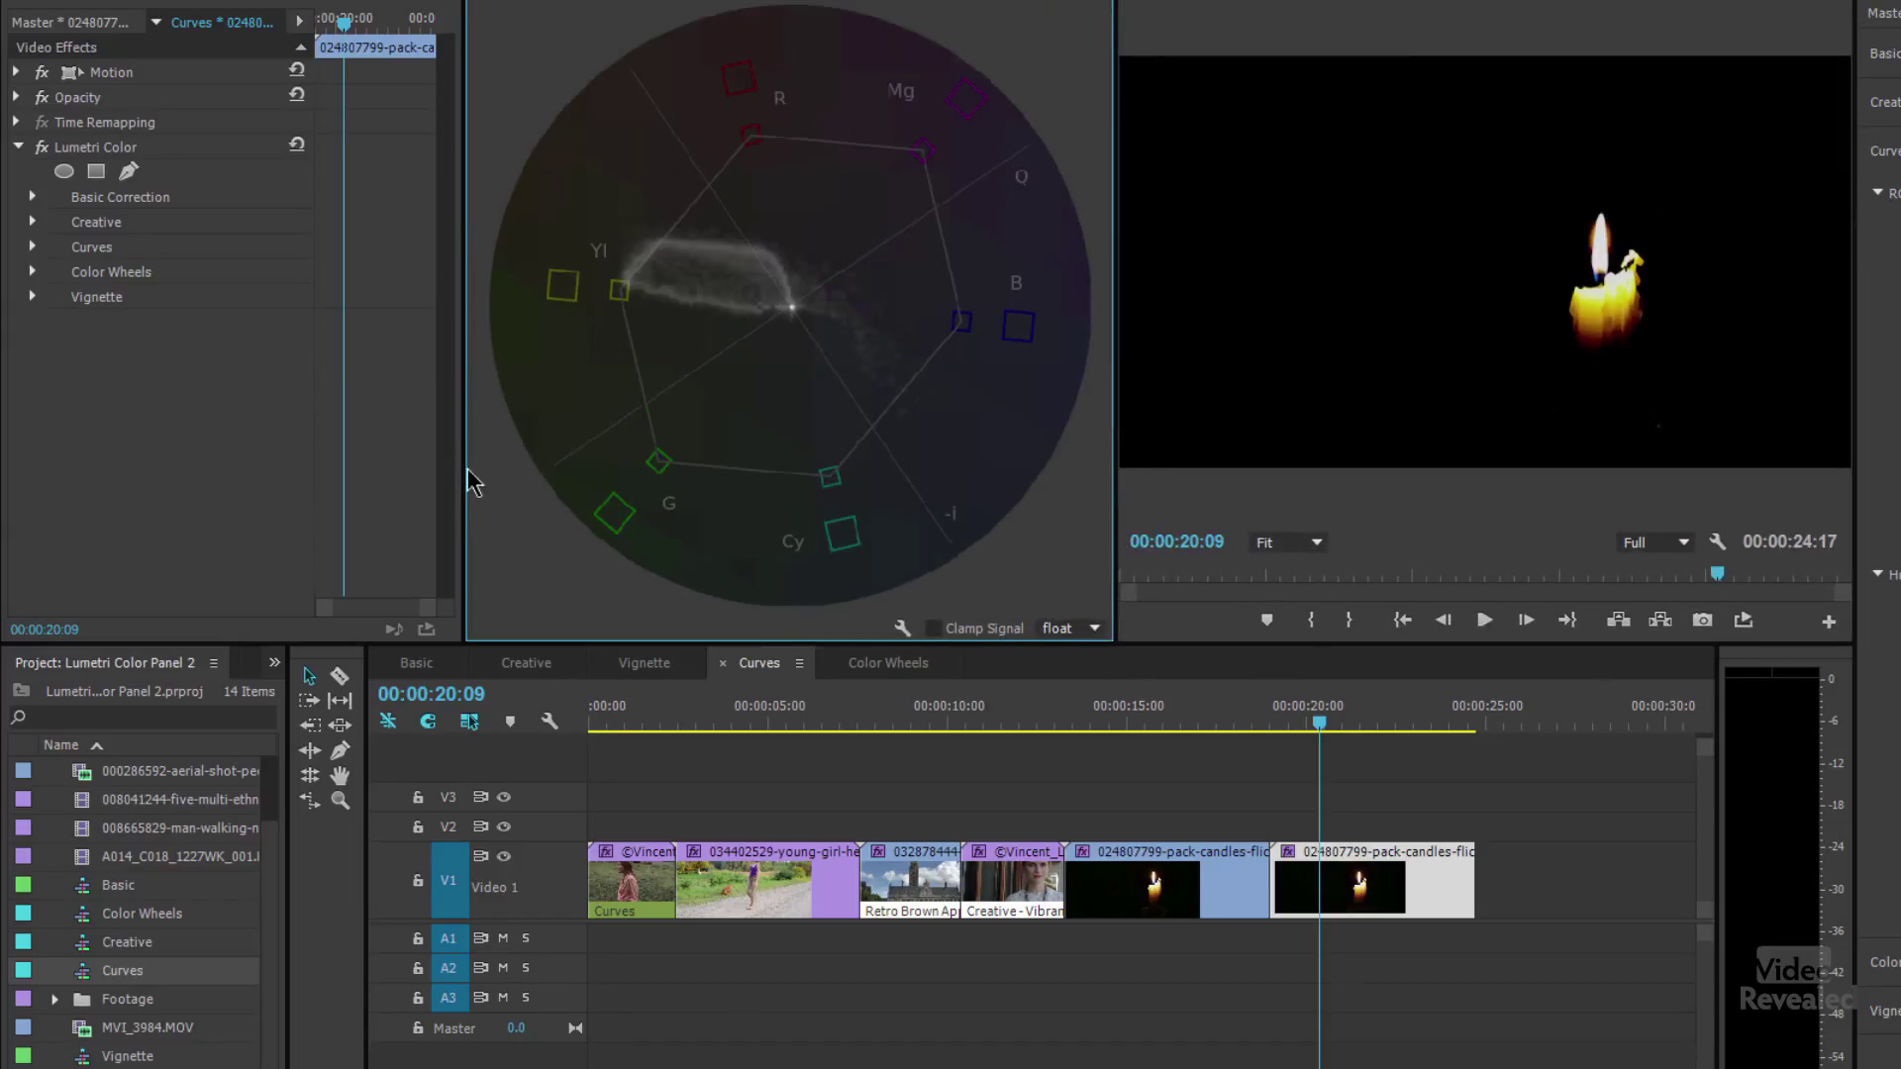
{"action": "left_click_drag", "start_coordinate": [465, 467], "coordinate": [757, 467]}
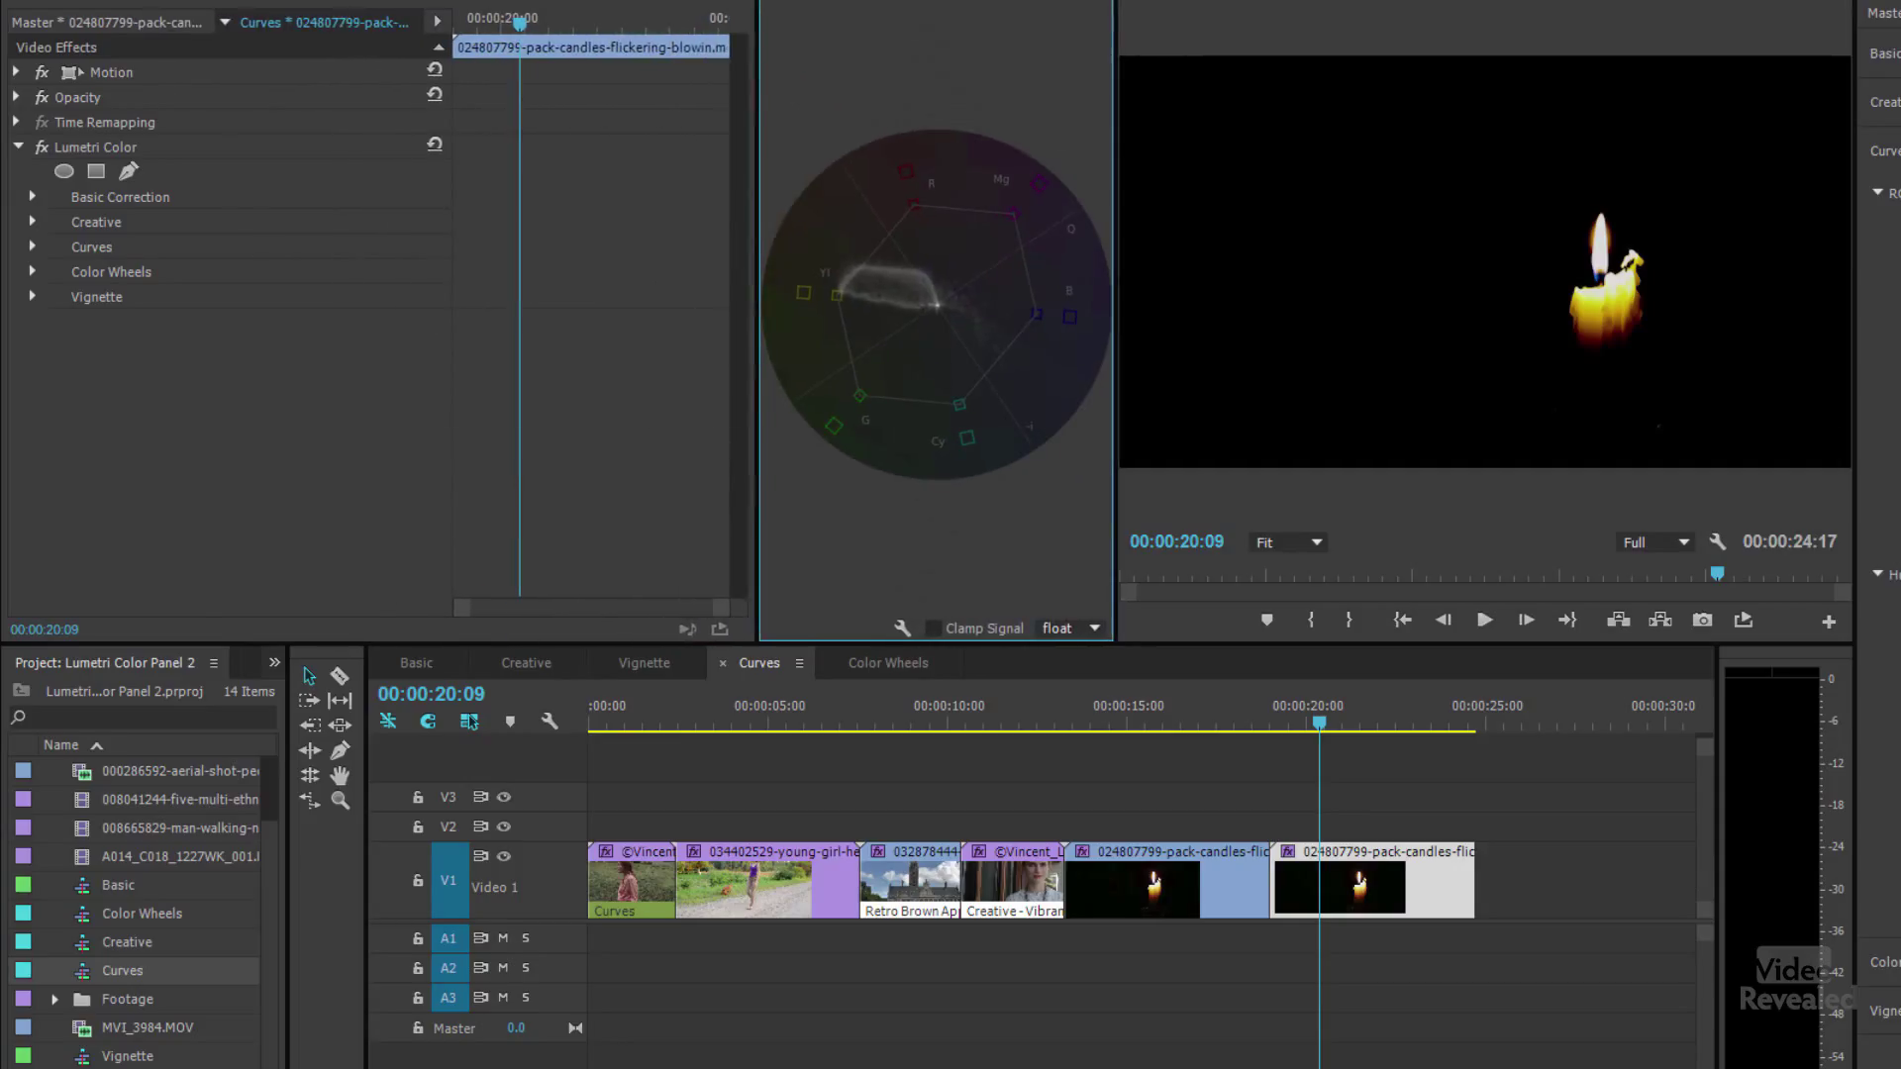
{"action": "left_click", "coordinate": [100, 3]}
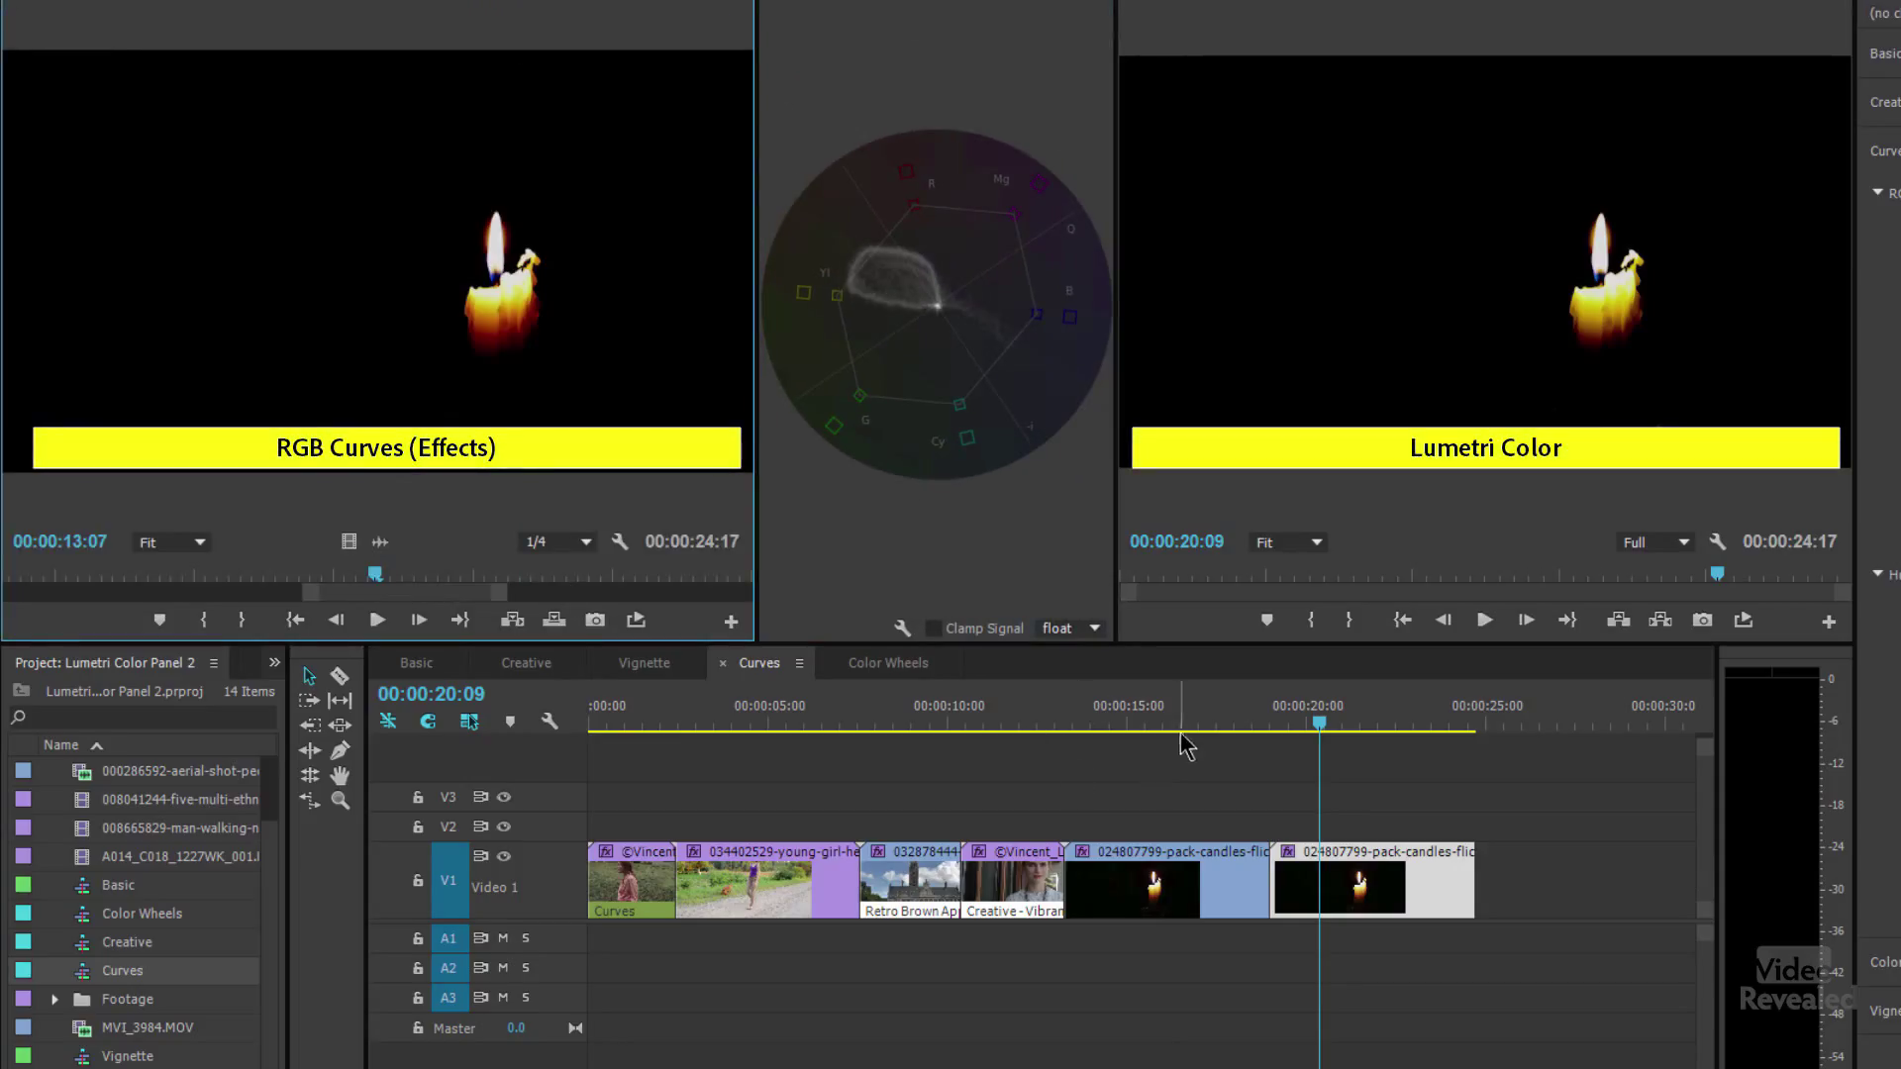
Compare the vectorscope of the first candle clip at 00:00:14:18 with that of the second at 00:00:20:14
{"action": "left_click_drag", "start_coordinate": [1195, 720], "coordinate": [1118, 720]}
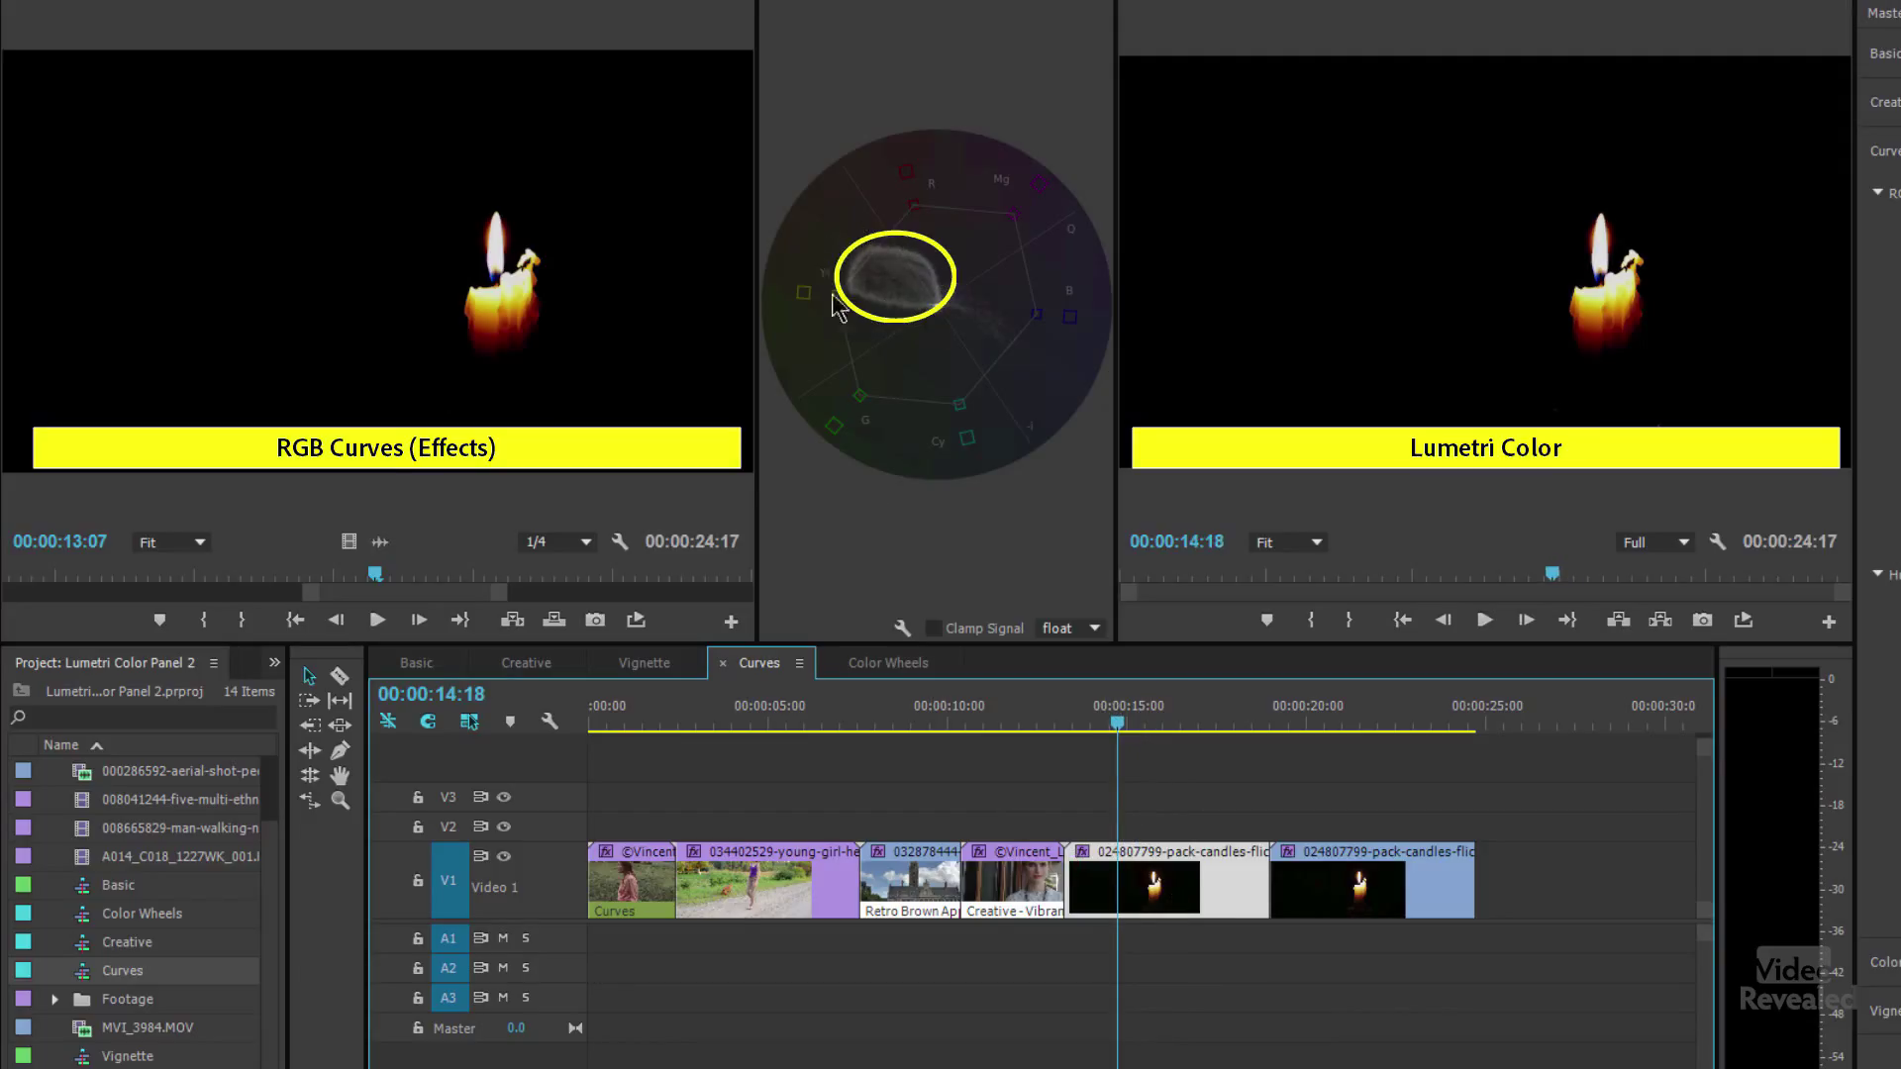
{"action": "mouse_move", "coordinate": [1118, 721]}
{"action": "left_mouse_down"}
{"action": "mouse_move", "coordinate": [1364, 732]}
{"action": "mouse_move", "coordinate": [1330, 727]}
{"action": "left_mouse_up"}
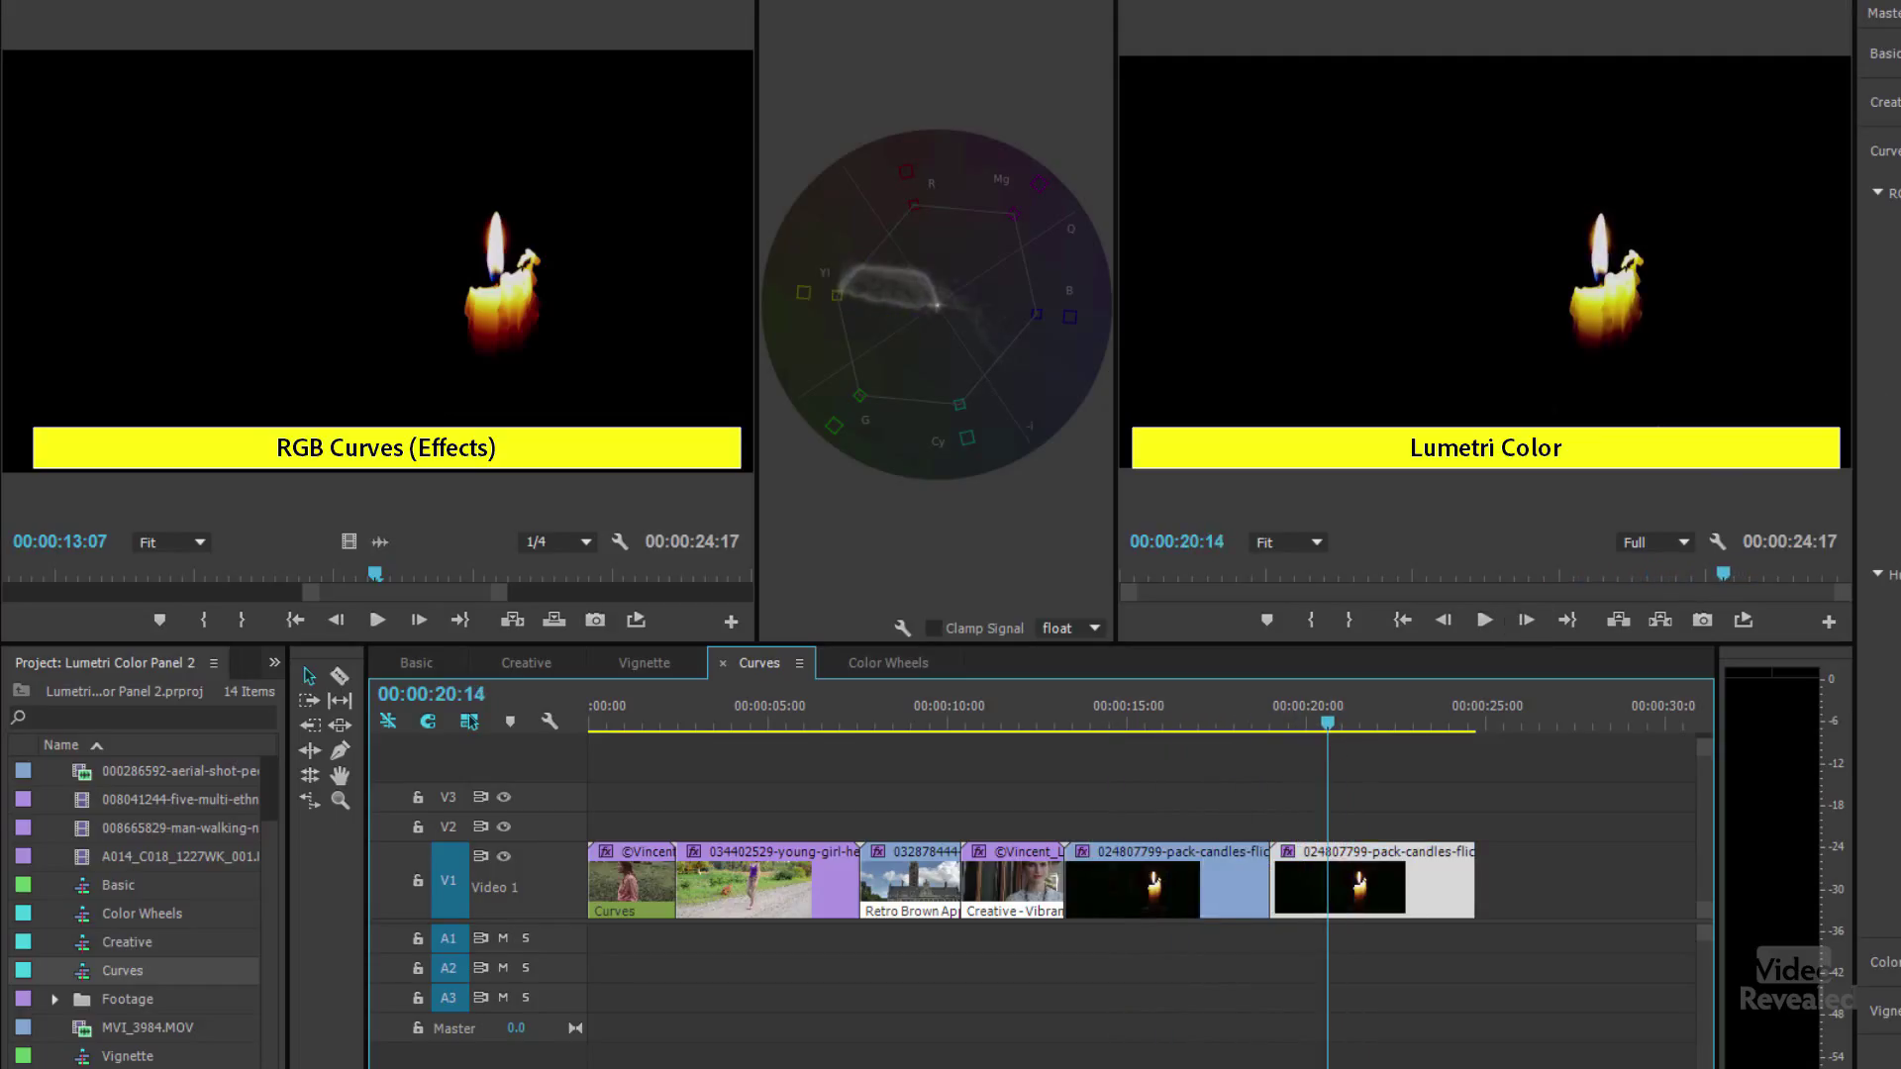